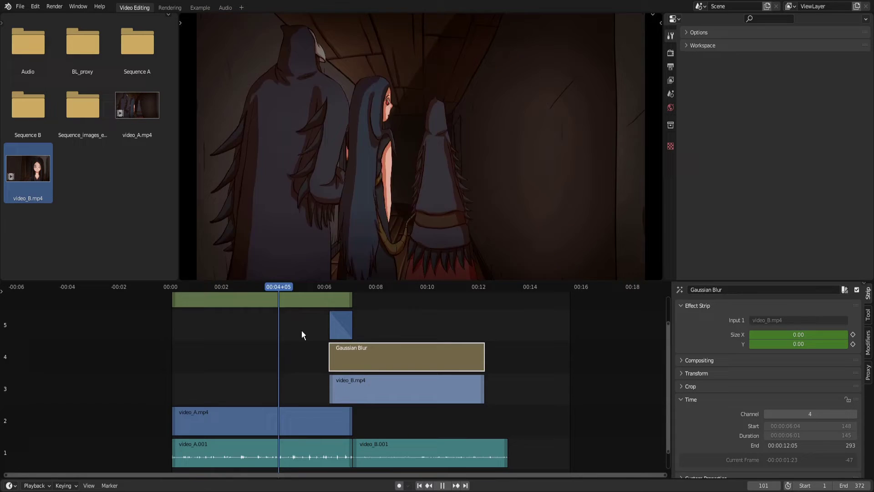
# Play the edited sequence to preview the transition between the clips and the Gaussian Blur effect
pyautogui.press('space')
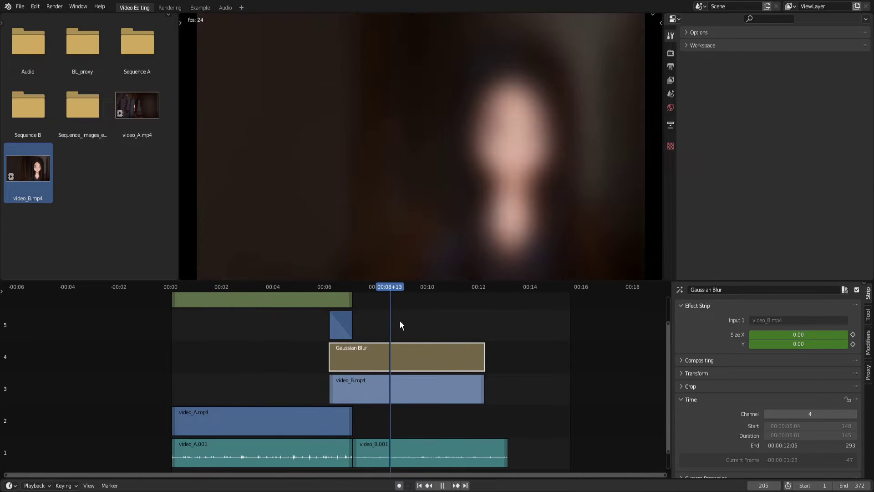
pyautogui.press('space')
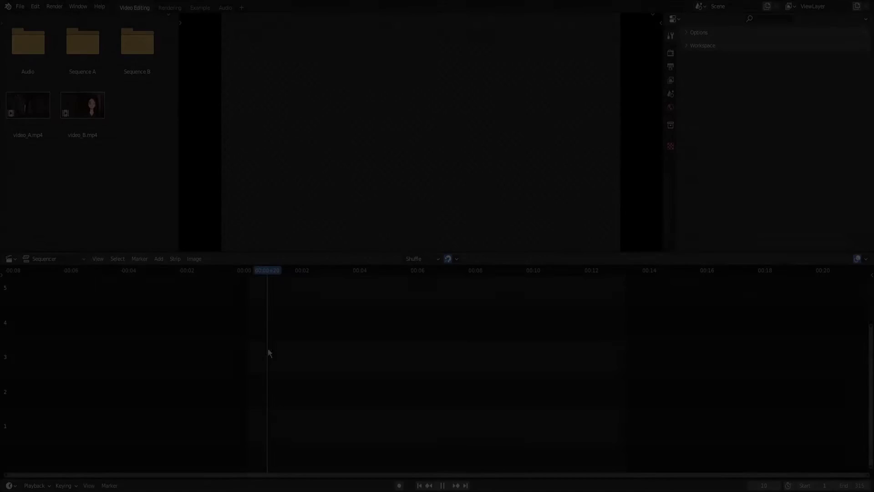
pyautogui.hotkey('shift', 'a')
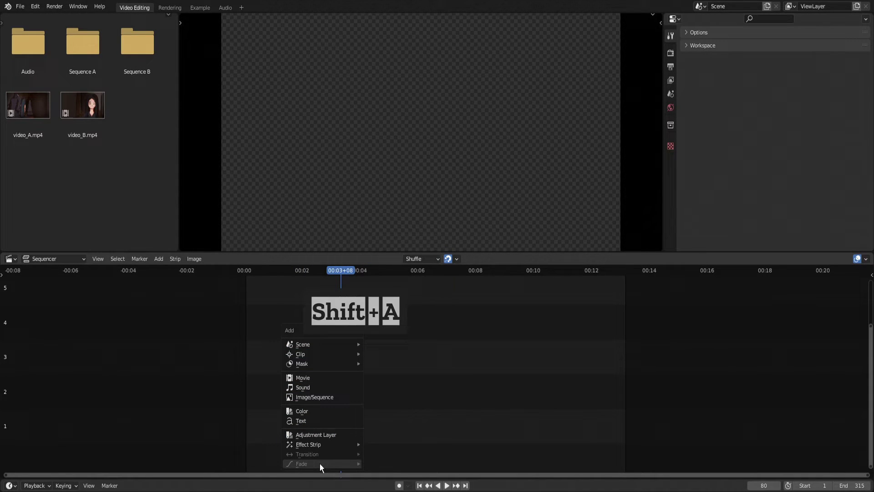
pyautogui.click(159, 259)
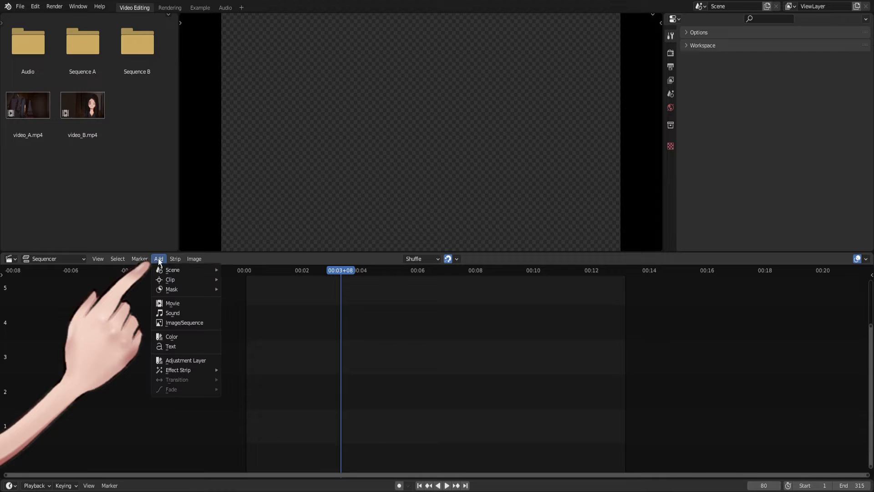
pyautogui.moveTo(172, 286)
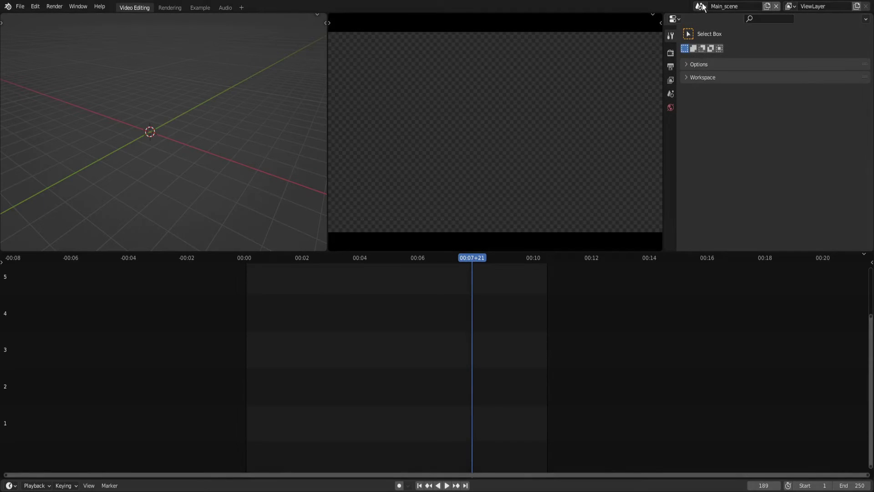
# Switch to Scene_exemple_A and move the monkey head slightly in the 3D view
pyautogui.click(700, 6)
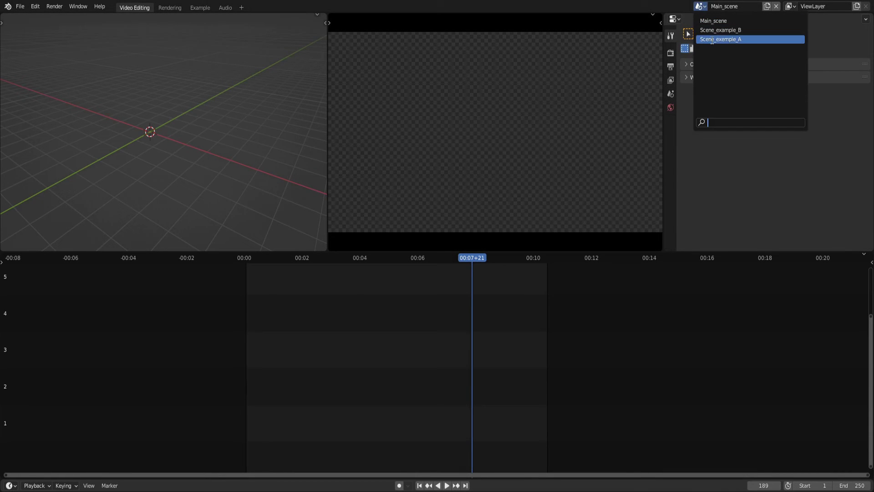
pyautogui.click(712, 40)
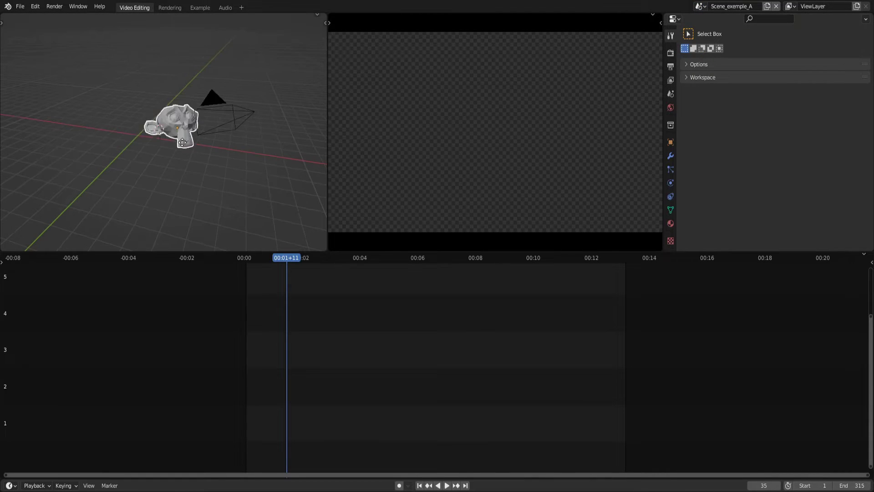
pyautogui.click(162, 133)
# Switch to Scene_example_B and view its cylinder in the 3D view
pyautogui.click(700, 6)
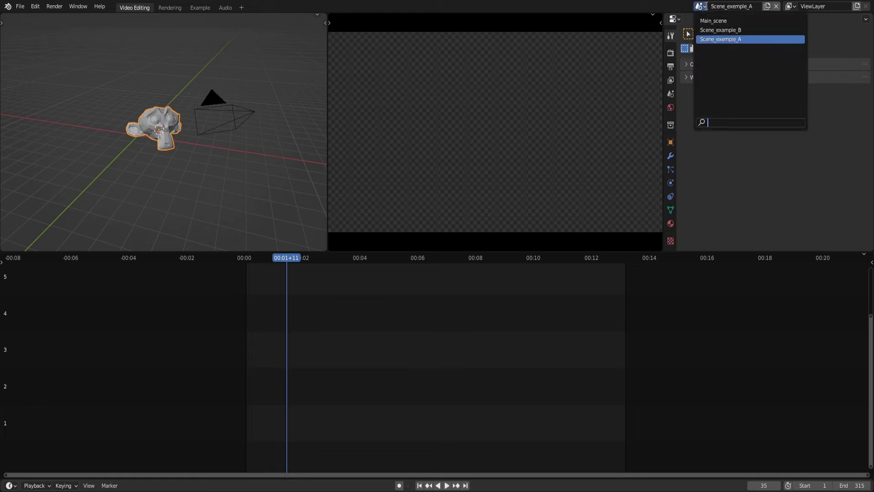
pyautogui.click(715, 31)
pyautogui.scroll(3, 170, 139)
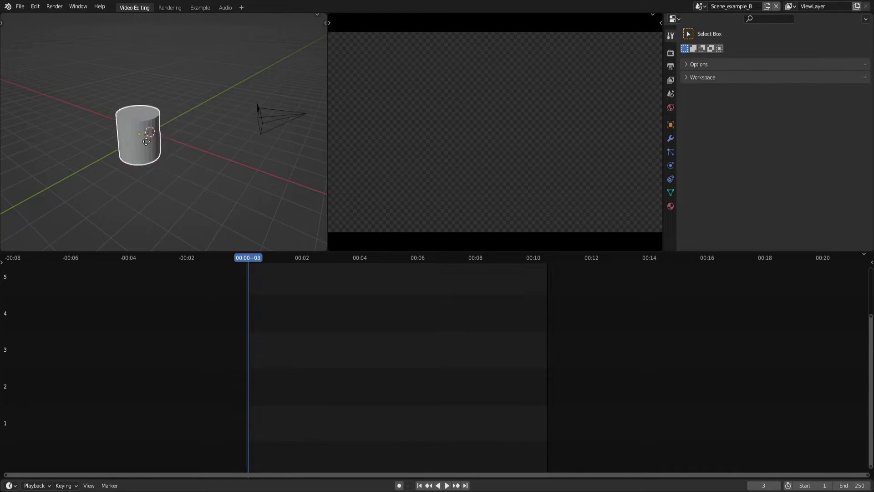
# Return to Main_scene and add Scene_exemple_A to the sequencer as a scene strip
pyautogui.click(700, 6)
pyautogui.click(717, 20)
pyautogui.hotkey('shift', 'a')
pyautogui.moveTo(300, 361)
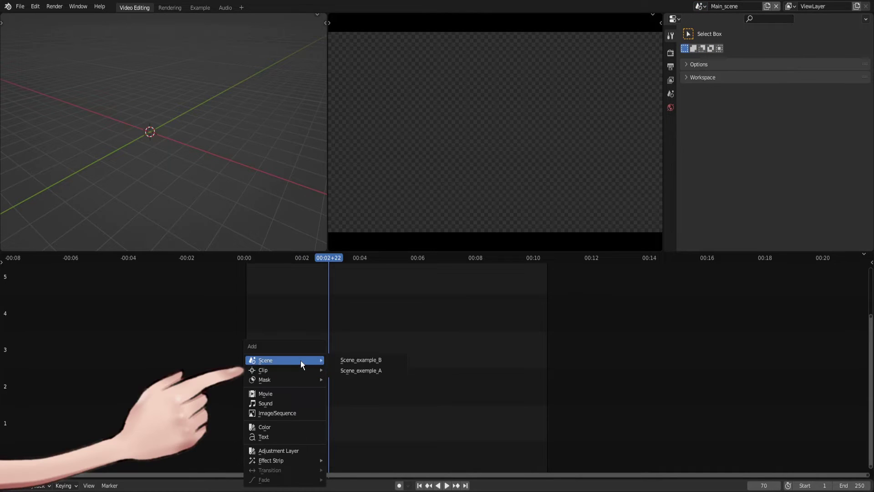
pyautogui.click(353, 370)
# Move the Scene_exemple_A strip to the start of the timeline on channel 1 and shorten its end
pyautogui.moveTo(452, 422); pyautogui.dragTo(367, 425)
pyautogui.moveTo(621, 425); pyautogui.dragTo(357, 434)
pyautogui.click(338, 426)
# Add Scene_example_B as a second scene strip and position it in the timeline
pyautogui.hotkey('shift', 'a')
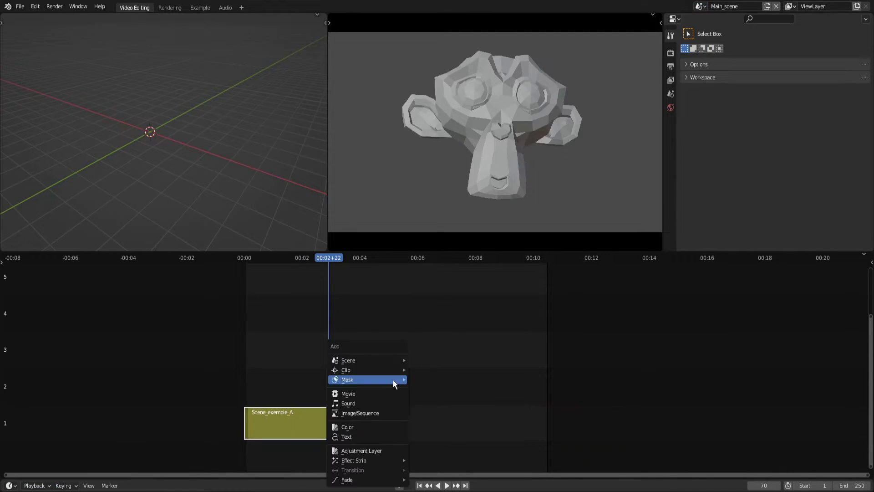
pyautogui.moveTo(389, 364)
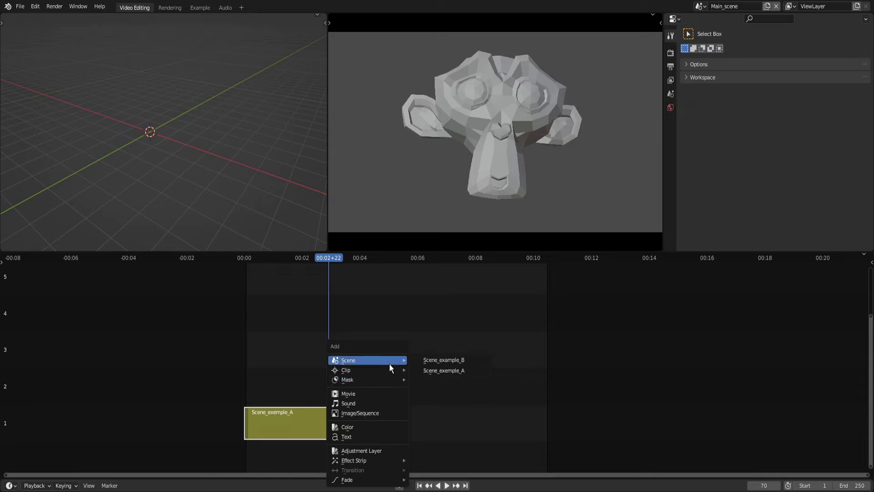
pyautogui.click(436, 361)
pyautogui.click(490, 419)
pyautogui.moveTo(501, 391); pyautogui.dragTo(476, 378)
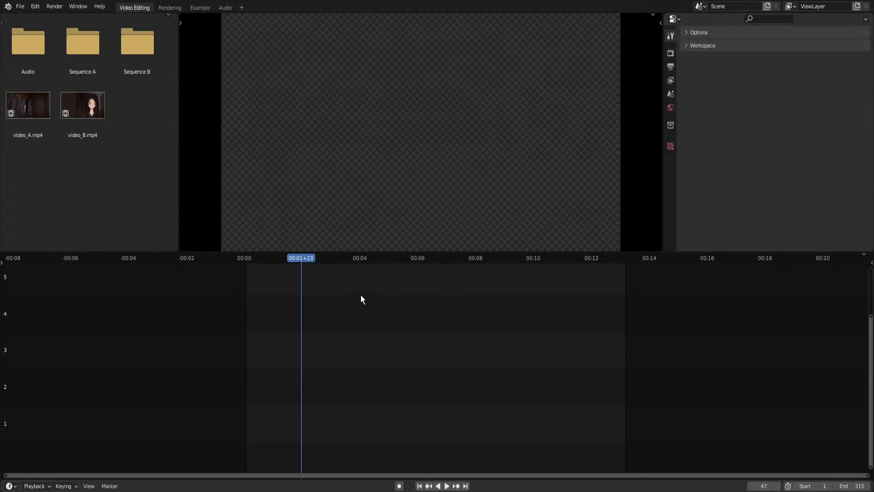
# Add all PNG frames from the Sequence_images folder, starting with 0001.png, as one image strip
pyautogui.hotkey('shift', 'a')
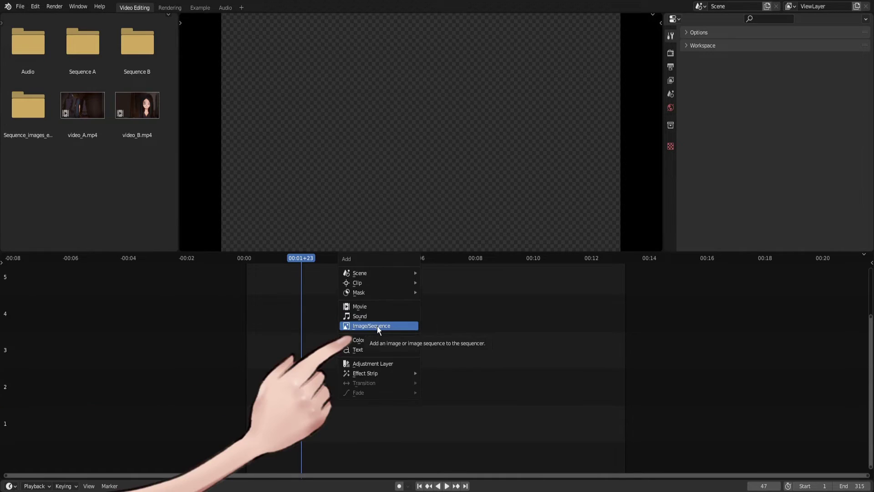
pyautogui.click(377, 325)
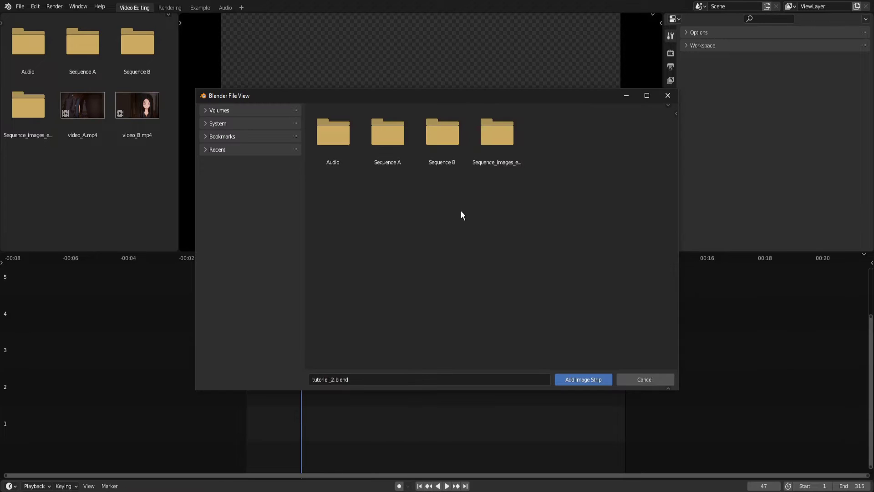
pyautogui.doubleClick(497, 135)
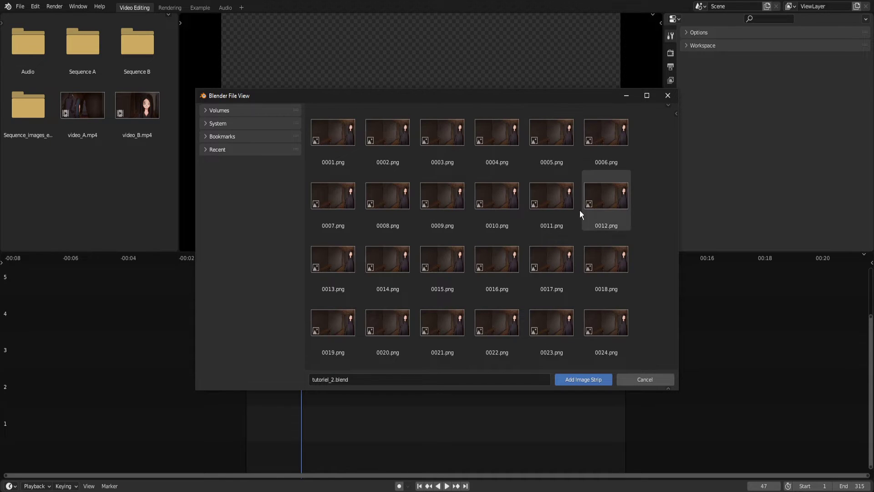
pyautogui.moveTo(675, 121)
pyautogui.mouseDown()
pyautogui.moveTo(676, 195)
pyautogui.moveTo(662, 127)
pyautogui.mouseUp()
pyautogui.click(337, 135)
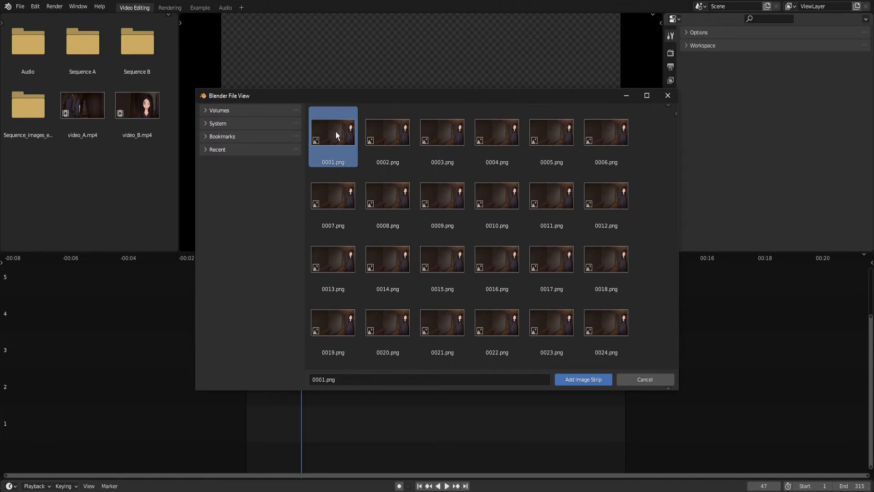
pyautogui.press('a')
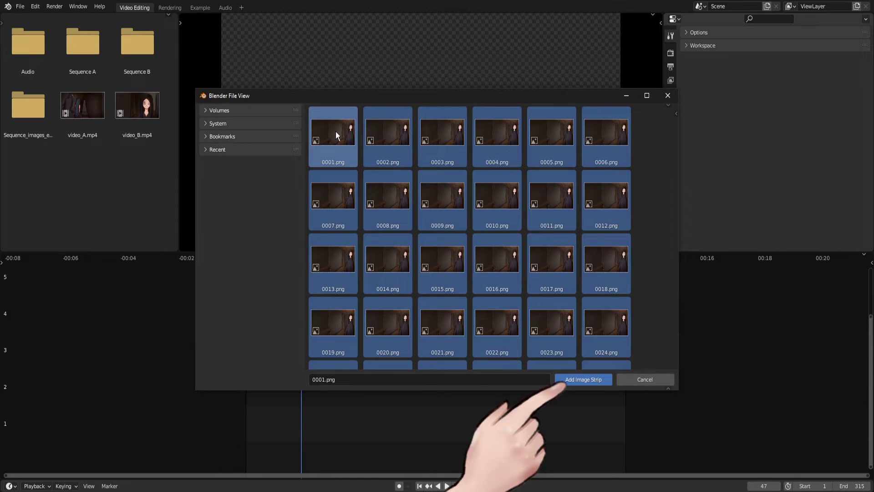
pyautogui.click(583, 378)
pyautogui.moveTo(326, 391); pyautogui.dragTo(406, 386)
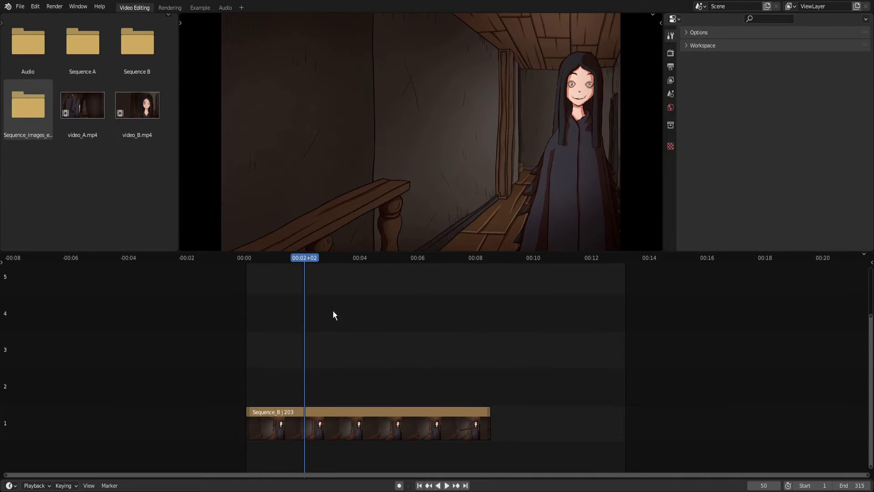
# Add a black color strip above the image sequence at 00:02+02 and scale it down in the preview
pyautogui.hotkey('shift', 'a')
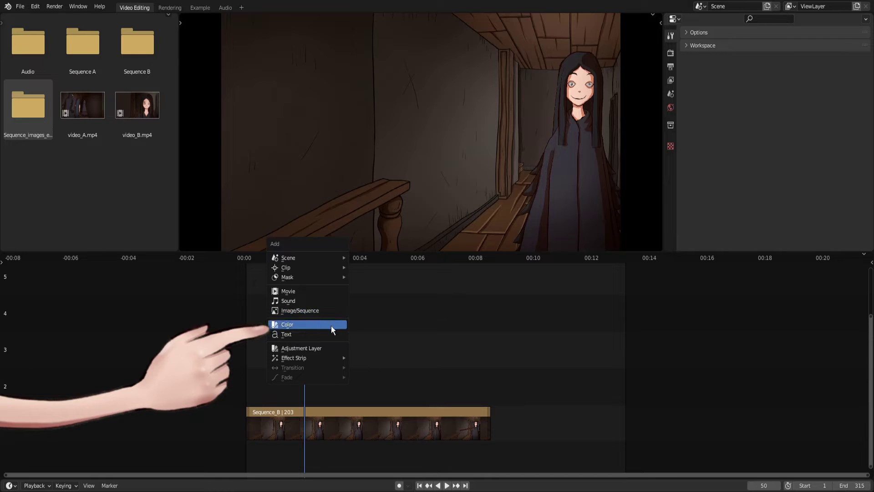
pyautogui.click(329, 326)
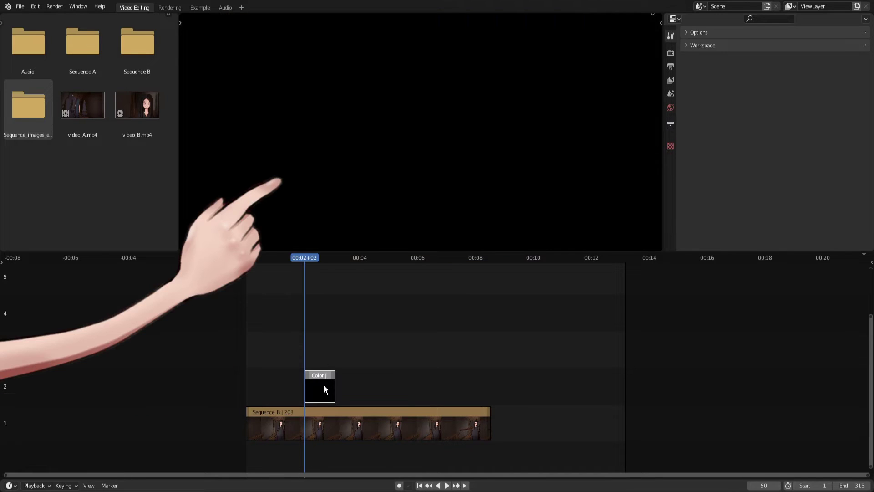
pyautogui.press('s')
pyautogui.click(514, 170)
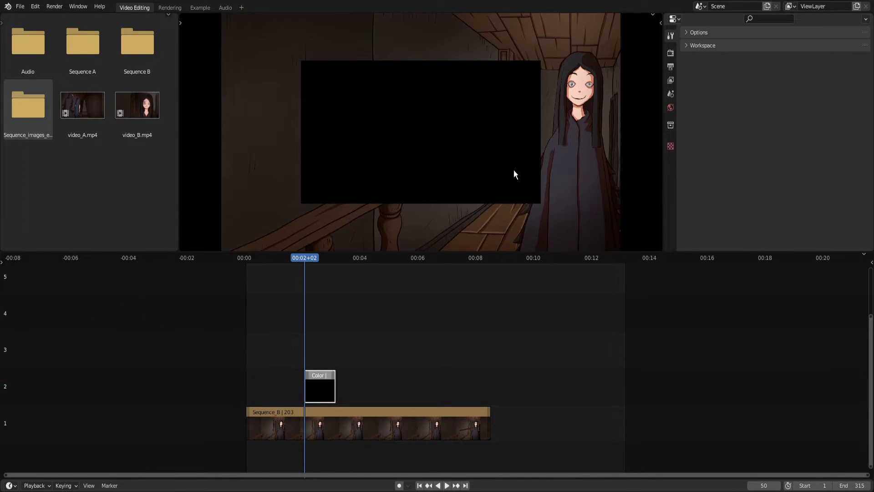
pyautogui.press('r')
pyautogui.press('Escape')
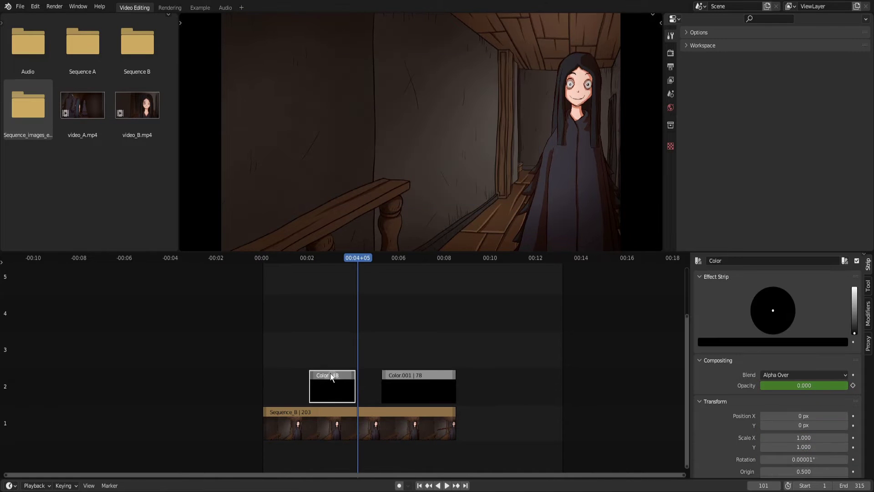
# Scrub through the two color strips on channel 2 to preview their fades
pyautogui.moveTo(330, 372); pyautogui.dragTo(390, 359)
pyautogui.rightClick(407, 378)
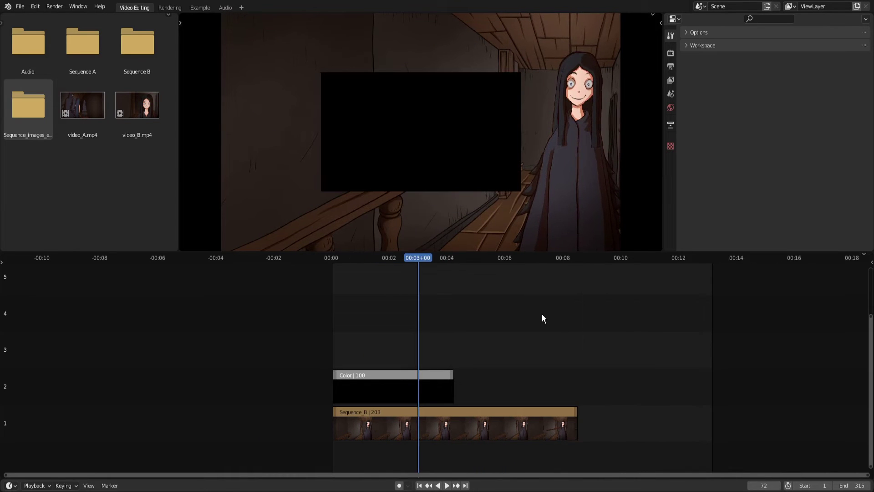
# Show the properties of the 100-frame color strip and change its color to dark red
pyautogui.rightClick(405, 384)
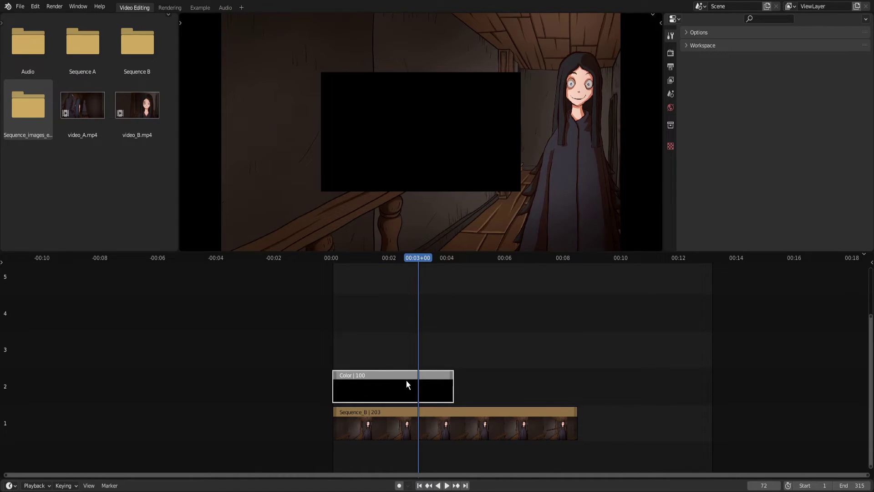
pyautogui.press('n')
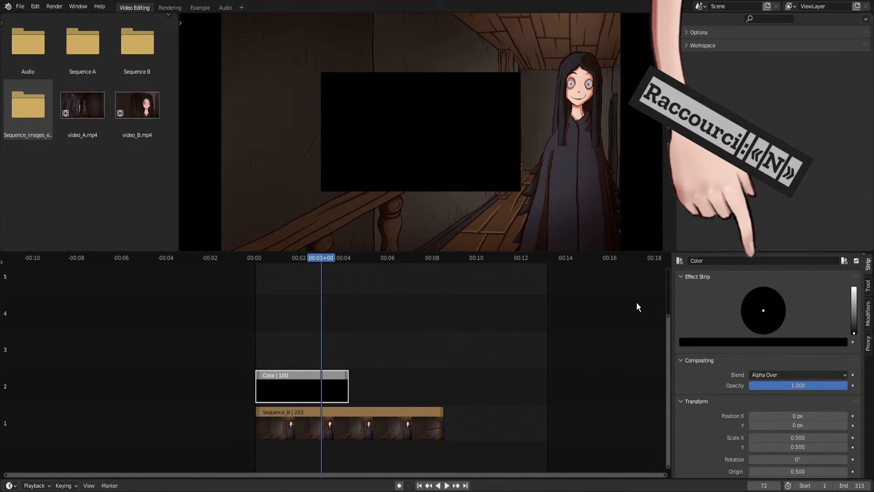
pyautogui.press('n')
pyautogui.press('n')
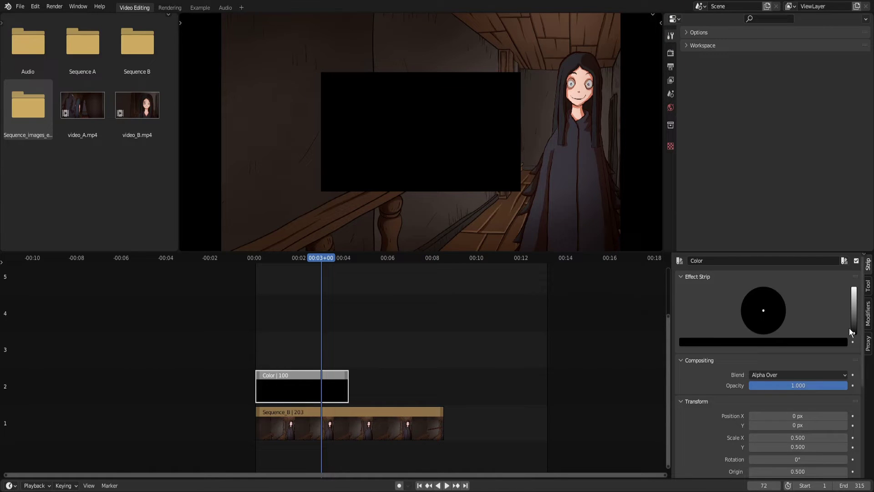
pyautogui.moveTo(853, 333); pyautogui.dragTo(854, 320)
pyautogui.moveTo(763, 311)
pyautogui.mouseDown()
pyautogui.moveTo(749, 318)
pyautogui.moveTo(773, 293)
pyautogui.moveTo(775, 315)
pyautogui.moveTo(757, 322)
pyautogui.mouseUp()
pyautogui.moveTo(767, 293); pyautogui.dragTo(761, 332)
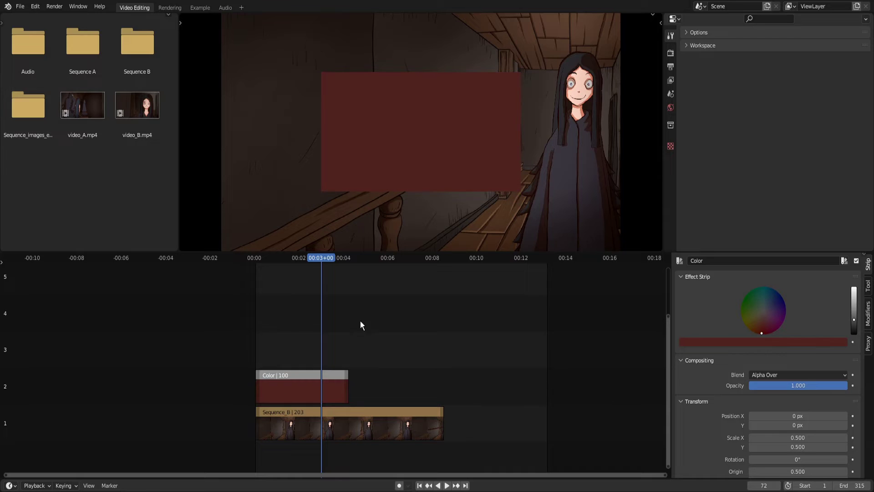
# Add a text strip above the color strip and set its text to "Lorem ipsum dolor sit amet..."
pyautogui.hotkey('shift', 'a')
pyautogui.click(367, 304)
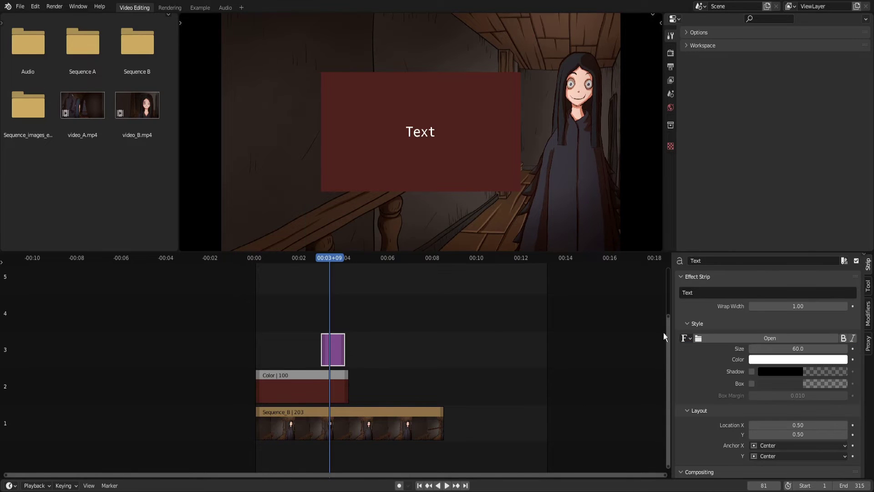
pyautogui.click(697, 294)
pyautogui.write('Lorem ')
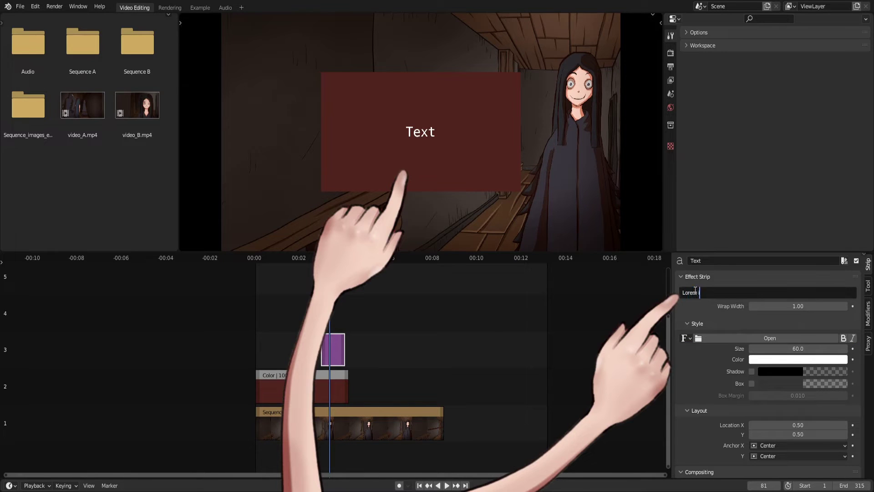
pyautogui.write('ipsum dolor sit amet...')
pyautogui.press('Return')
# Set the text strip's wrap width to 0.30 and its font size to 130
pyautogui.moveTo(798, 306); pyautogui.dragTo(779, 306)
pyautogui.click(684, 338)
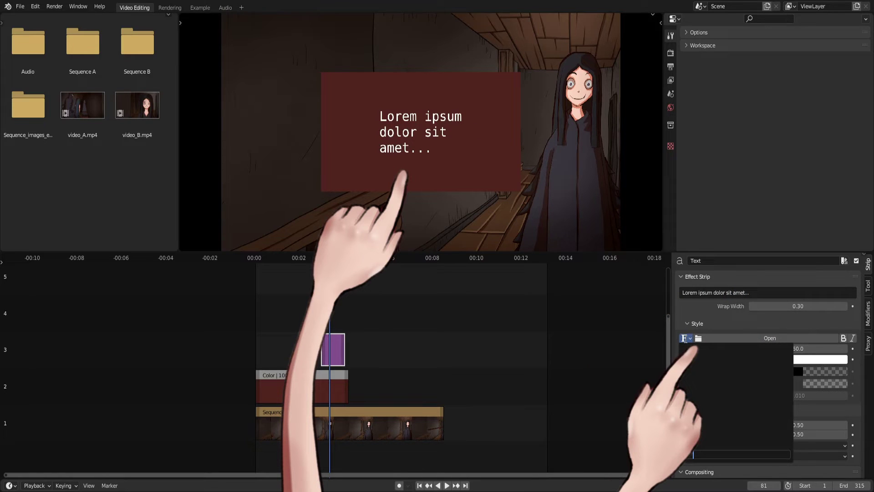
pyautogui.click(685, 338)
pyautogui.click(735, 338)
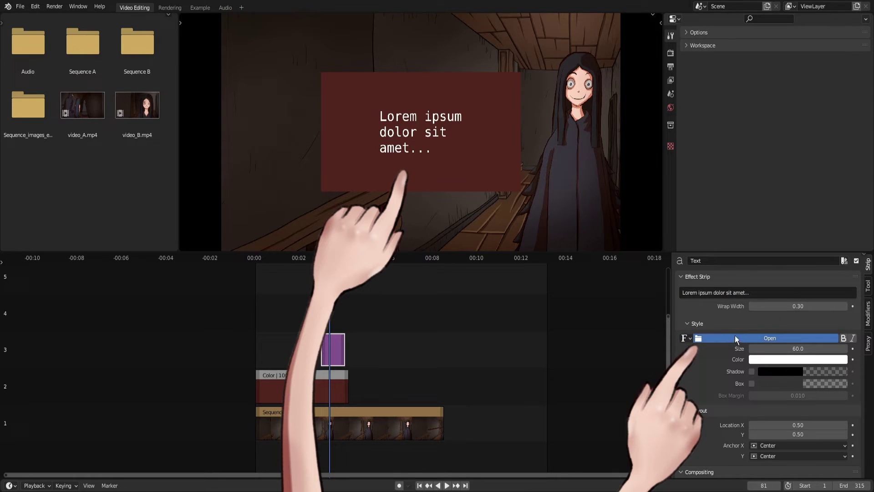
pyautogui.click(794, 348)
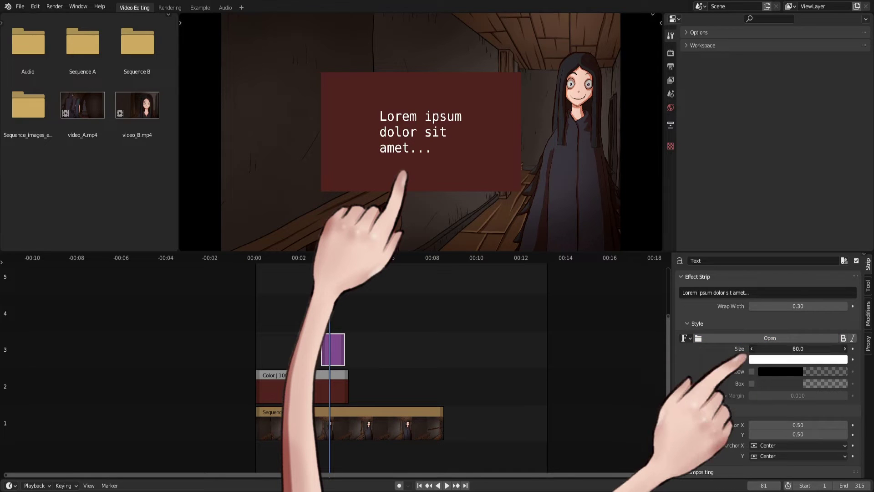
pyautogui.write('130')
pyautogui.press('Return')
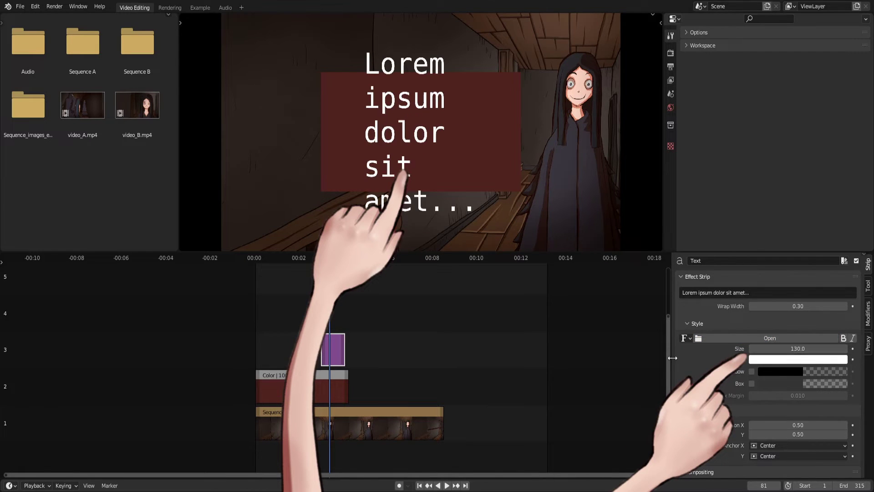
# Enable the text's background box and give it an opaque, very dark red color
pyautogui.click(751, 383)
pyautogui.click(784, 382)
pyautogui.moveTo(840, 300); pyautogui.dragTo(840, 317)
pyautogui.moveTo(799, 369); pyautogui.dragTo(832, 369)
# Change the text color to a muted pink
pyautogui.click(786, 360)
pyautogui.moveTo(840, 224); pyautogui.dragTo(840, 242)
pyautogui.moveTo(801, 257); pyautogui.dragTo(809, 281)
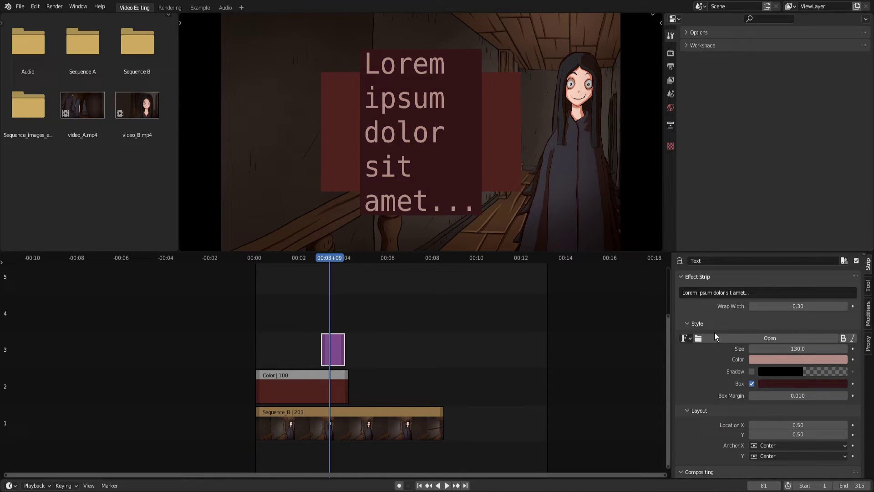
# Add an adjustment layer on channel 4 above the other strips and extend it to the end of the image sequence
pyautogui.hotkey('shift', 'a')
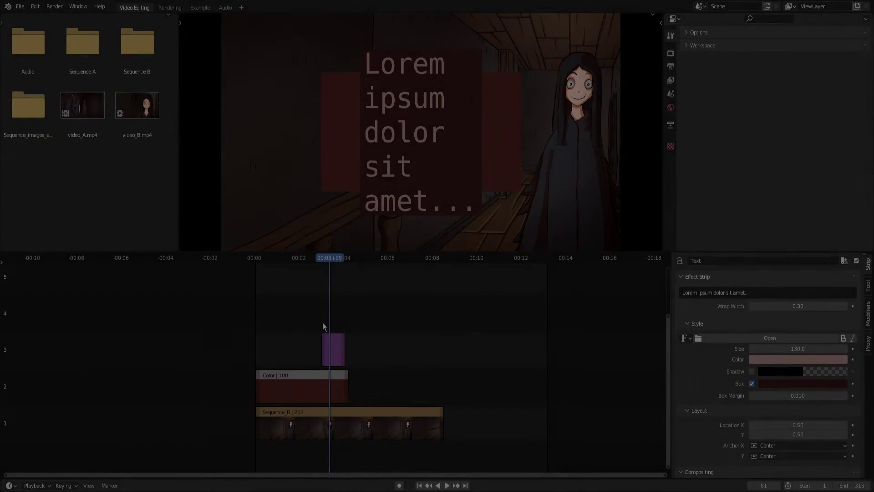
pyautogui.hotkey('shift', 'a')
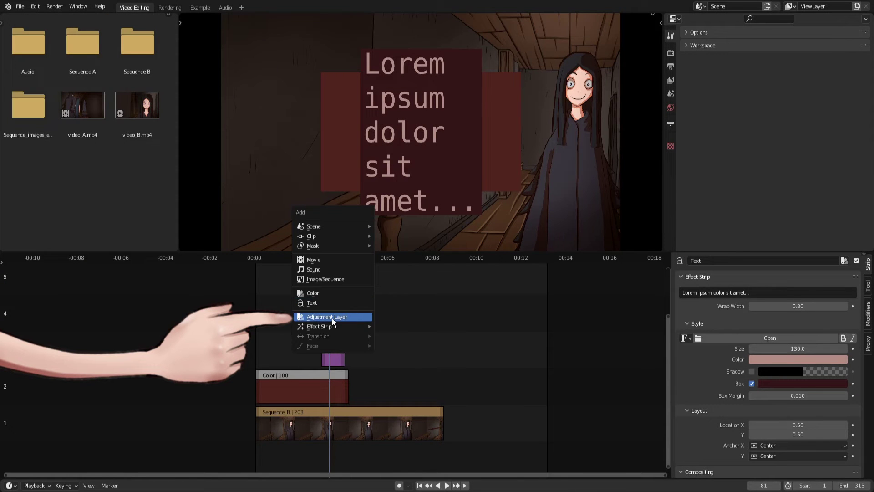
pyautogui.click(332, 317)
pyautogui.click(348, 316)
pyautogui.moveTo(349, 317); pyautogui.dragTo(444, 323)
pyautogui.click(681, 277)
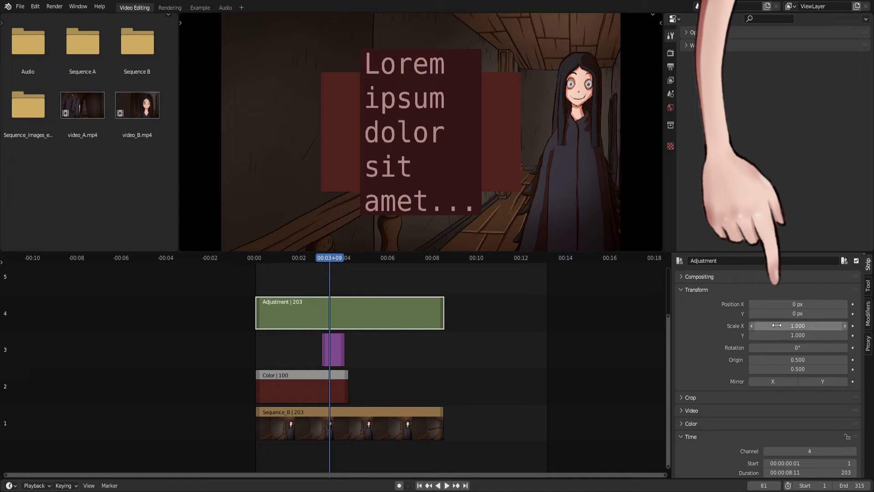
# Try shifting the text strip and the image sequence strip horizontally, each through its own Position X
pyautogui.click(300, 387)
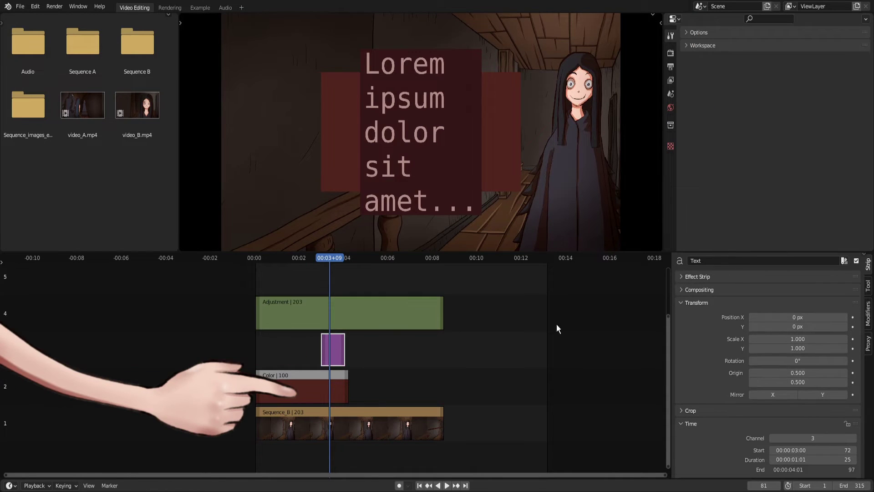
pyautogui.click(389, 415)
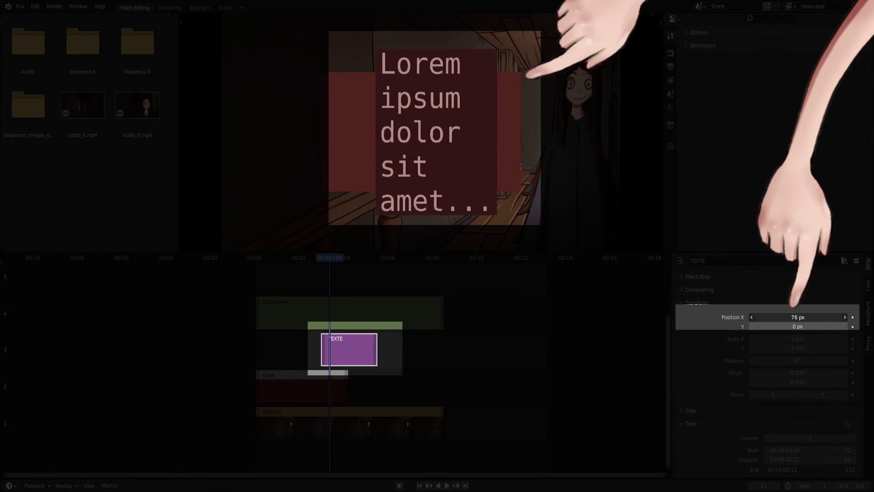
pyautogui.moveTo(797, 317); pyautogui.dragTo(799, 317)
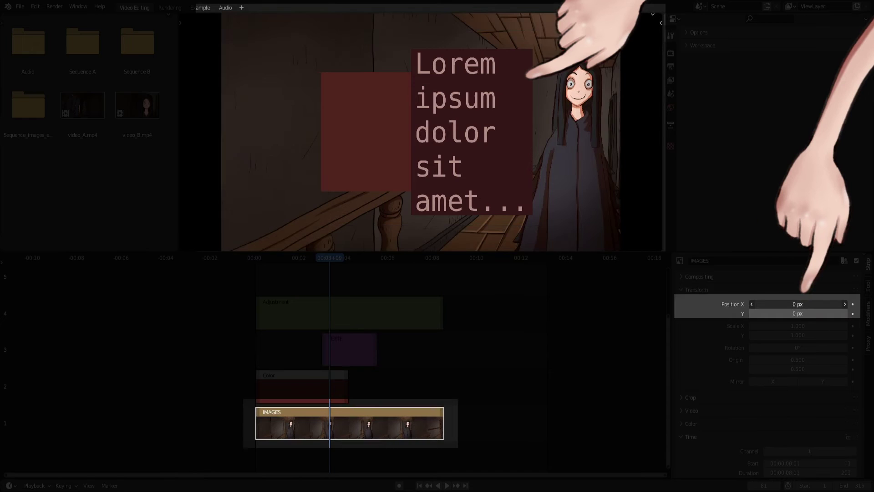
pyautogui.moveTo(786, 303); pyautogui.dragTo(868, 303)
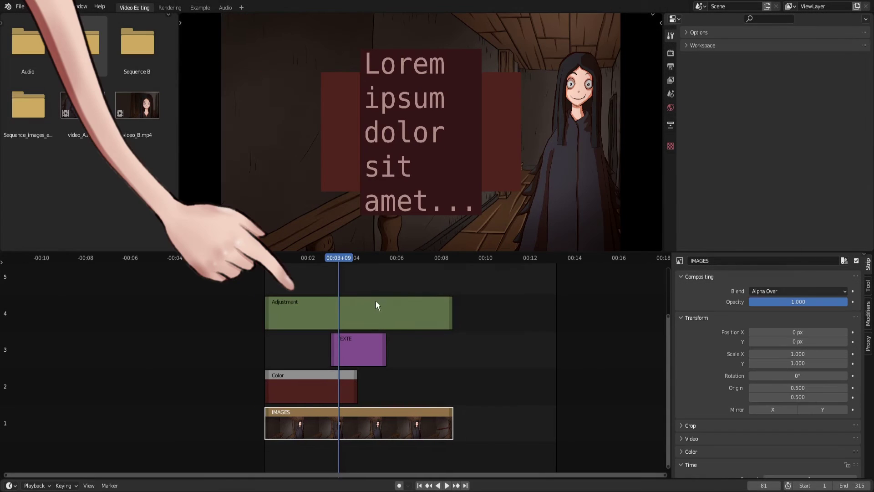
# Scale the adjustment layer to about 0.58 and move it to about X -164 px, Y -43 px
pyautogui.click(371, 313)
pyautogui.moveTo(783, 332); pyautogui.dragTo(833, 332)
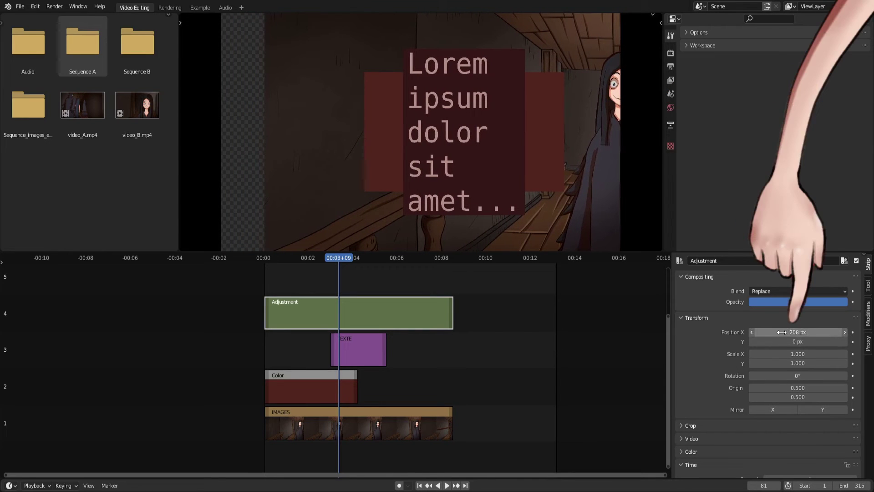
pyautogui.press('s')
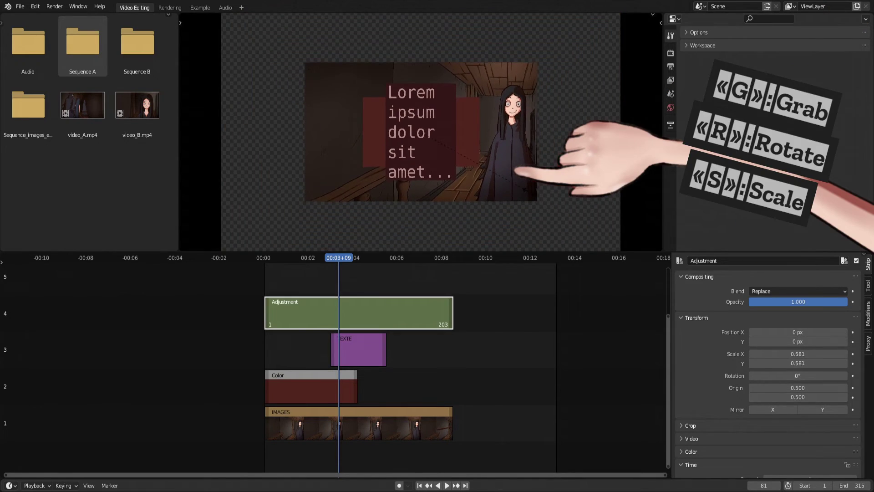
pyautogui.click(526, 193)
pyautogui.press('g')
pyautogui.click(492, 201)
# Rotate the adjustment layer about 19.8° and enlarge it to a scale of about 0.812
pyautogui.press('r')
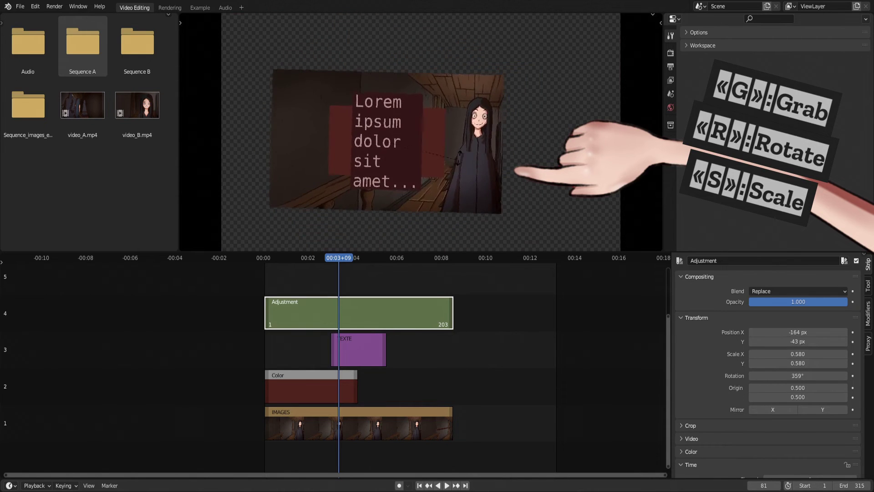
pyautogui.click(453, 135)
pyautogui.press('s')
pyautogui.click(490, 125)
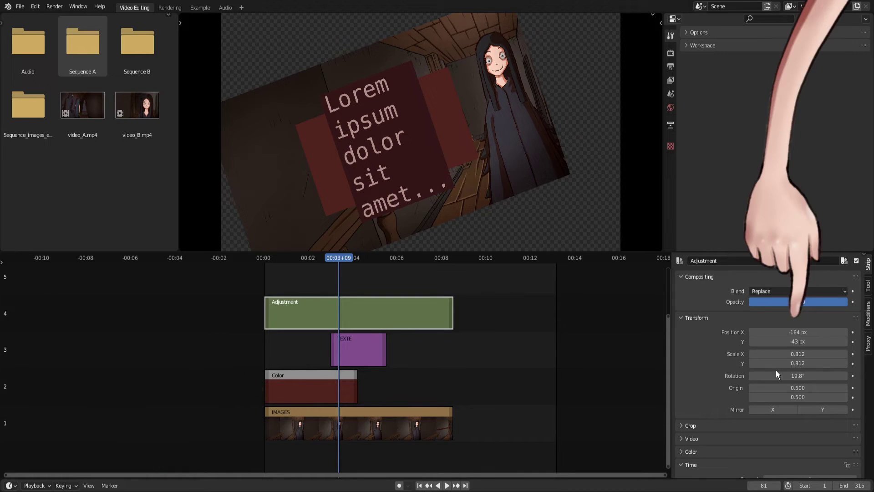
# Expand the adjustment layer's Crop, Video and Color settings to examine the available options
pyautogui.click(687, 427)
pyautogui.scroll(-5, 703, 387)
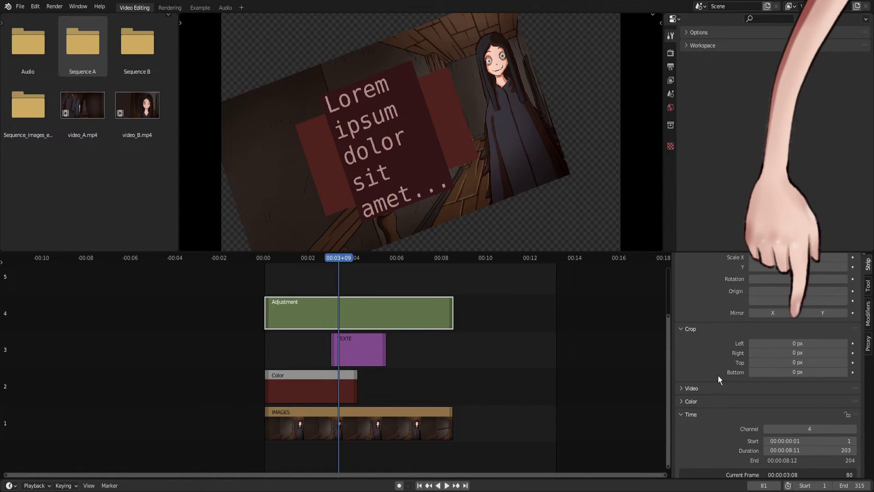
pyautogui.click(695, 389)
pyautogui.scroll(-3, 696, 389)
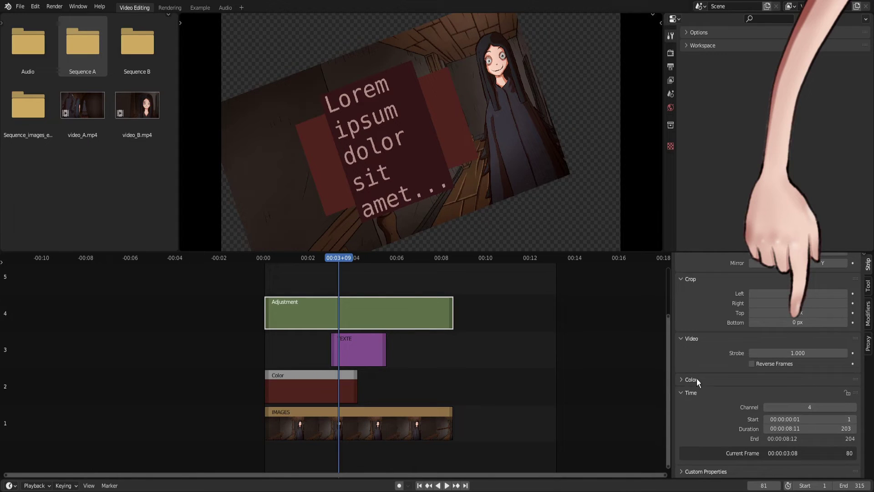
pyautogui.click(696, 378)
pyautogui.scroll(-2, 697, 378)
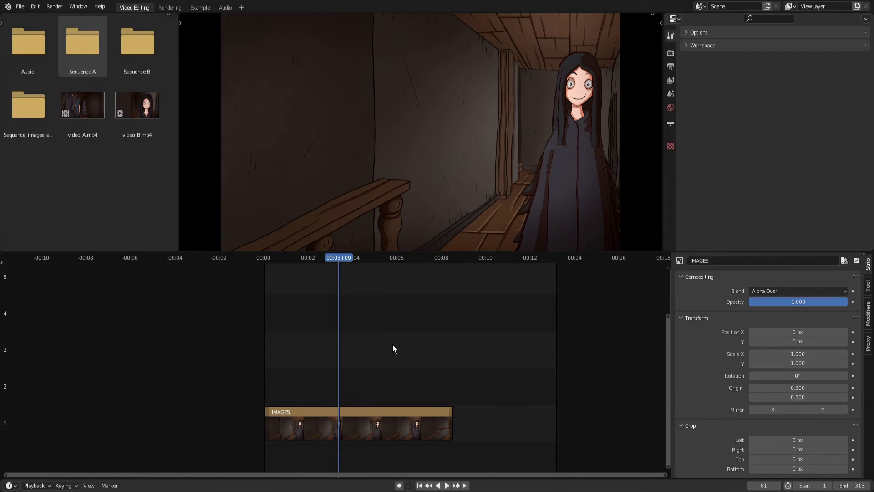
# Add a Glow effect strip to the IMAGES strip and expand its effect settings
pyautogui.click(349, 422)
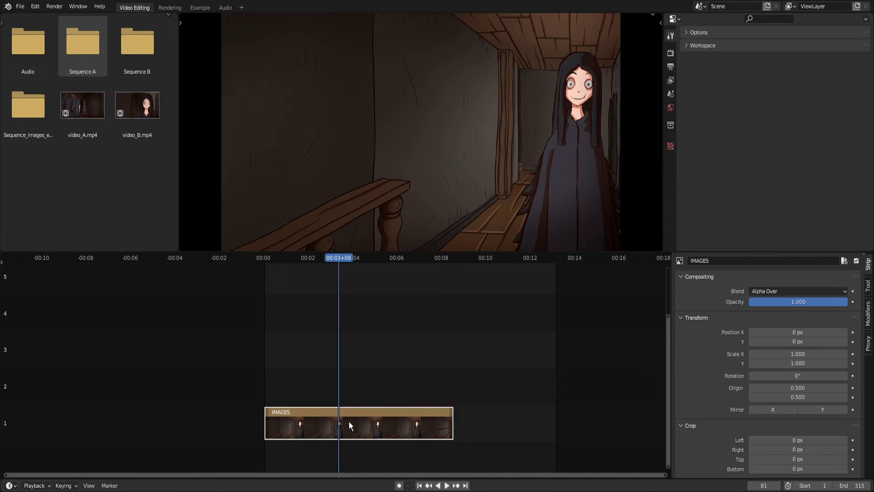
pyautogui.hotkey('shift', 'a')
pyautogui.moveTo(346, 434)
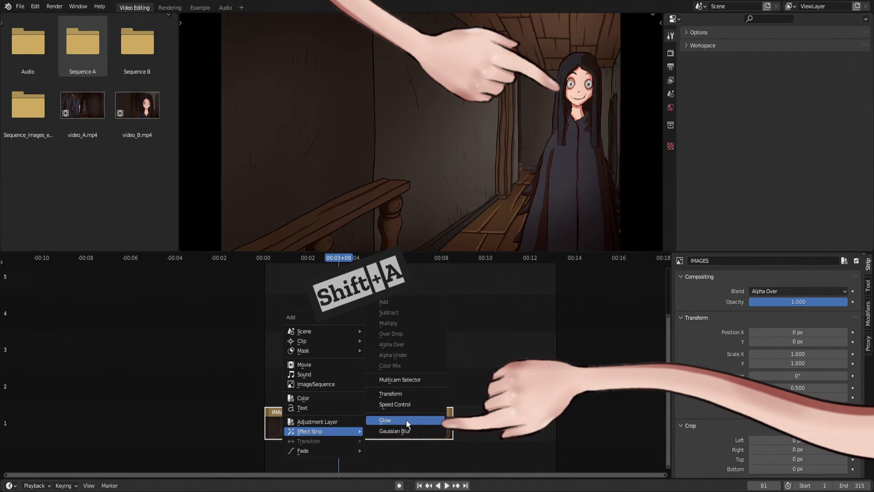
pyautogui.click(406, 420)
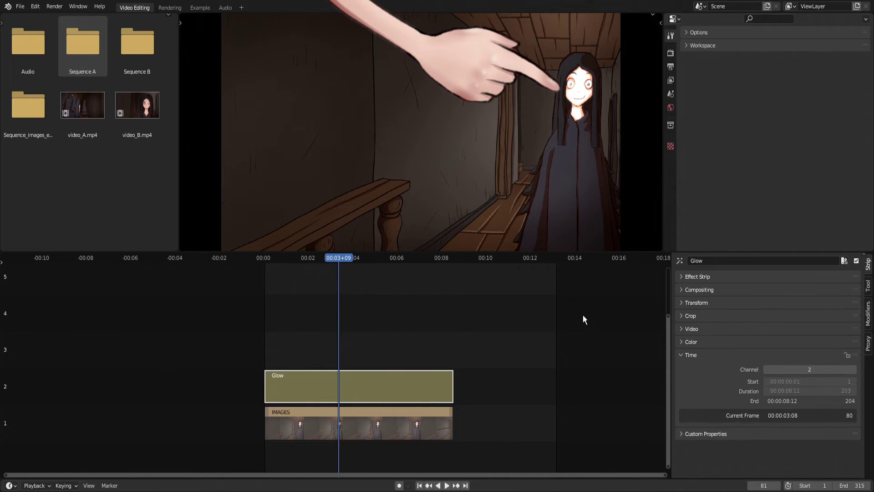
pyautogui.click(695, 276)
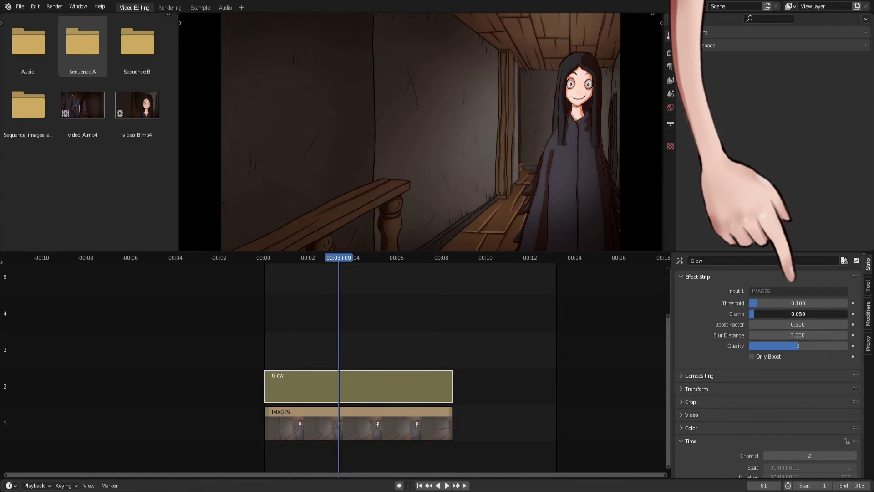
# Add a Gaussian Blur effect strip to the IMAGES strip and set its blur size to 100
pyautogui.click(388, 431)
pyautogui.hotkey('shift', 'a')
pyautogui.moveTo(386, 429)
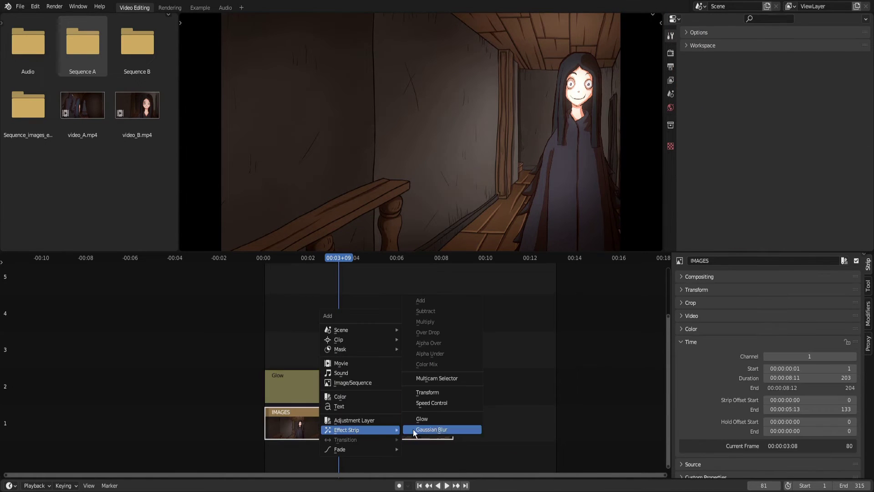
pyautogui.click(444, 430)
pyautogui.click(801, 303)
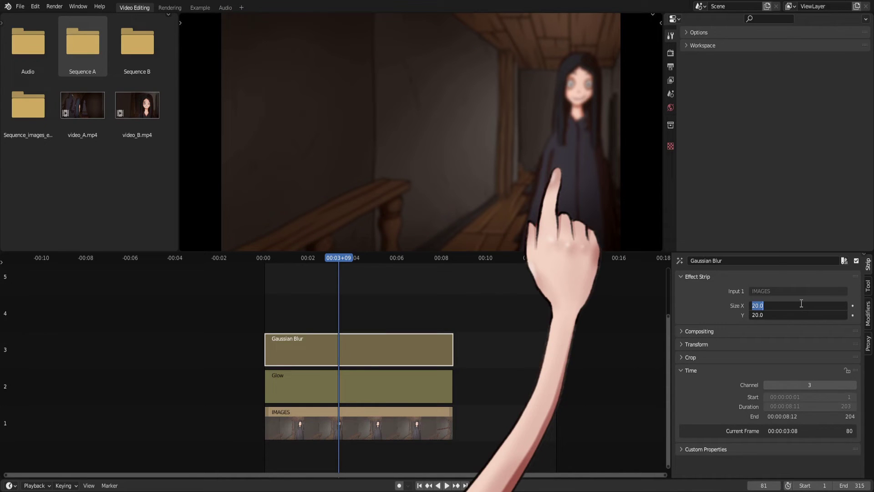
pyautogui.write('100')
pyautogui.press('Return')
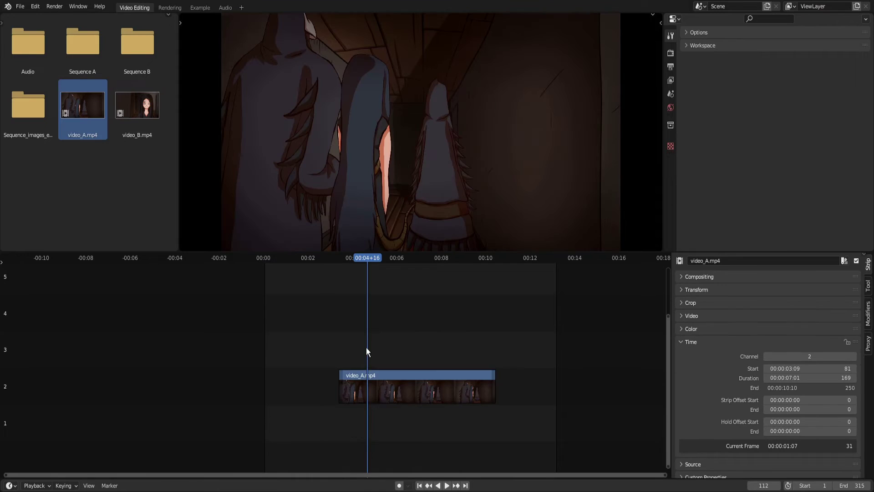
# Add a Speed Control effect strip to video_A.mp4 and play back the result briefly
pyautogui.click(380, 391)
pyautogui.hotkey('shift', 'a')
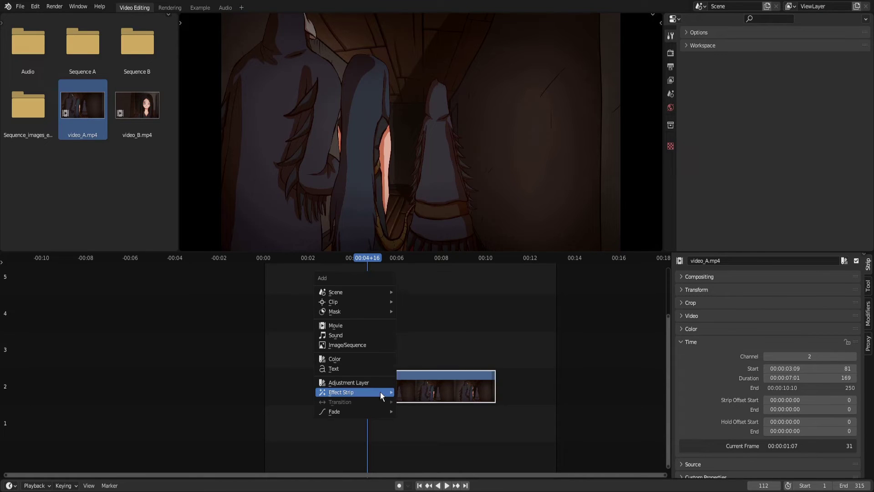
pyautogui.moveTo(391, 393)
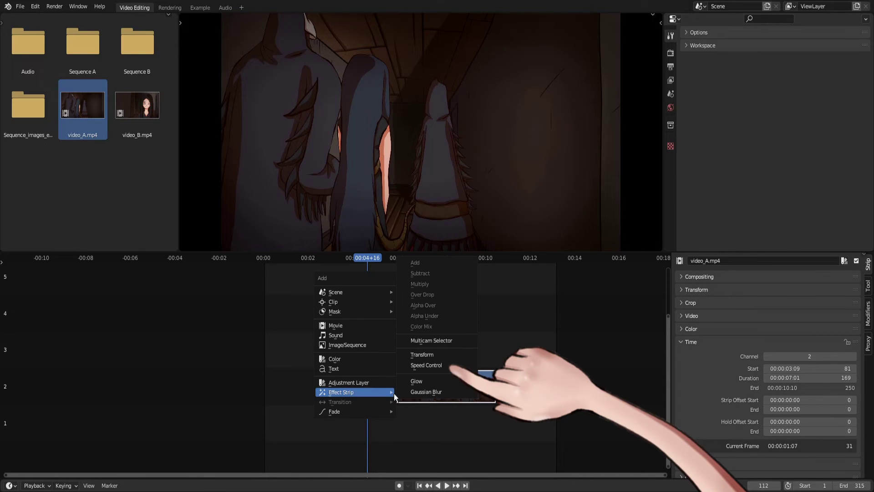
pyautogui.click(441, 367)
pyautogui.press('space')
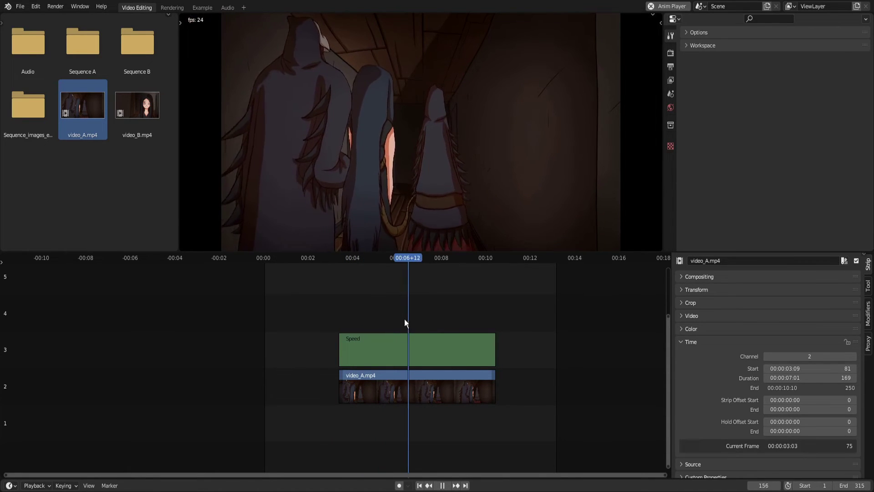
pyautogui.press('space')
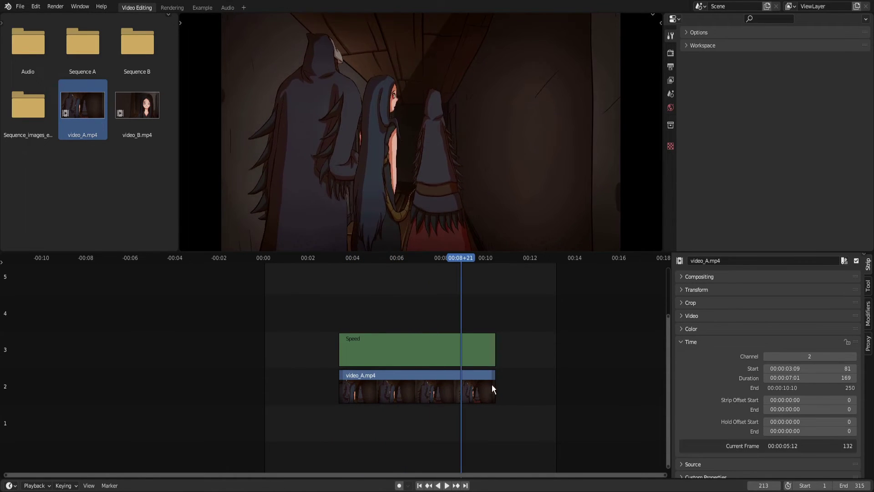
# Try shortening video_A.mp4 from its end to a duration of 20 frames and play it from its start
pyautogui.moveTo(493, 386); pyautogui.dragTo(345, 384)
pyautogui.keyDown('shift'); pyautogui.rightClick(341, 312); pyautogui.keyUp('shift')
pyautogui.press('space')
pyautogui.press('Escape')
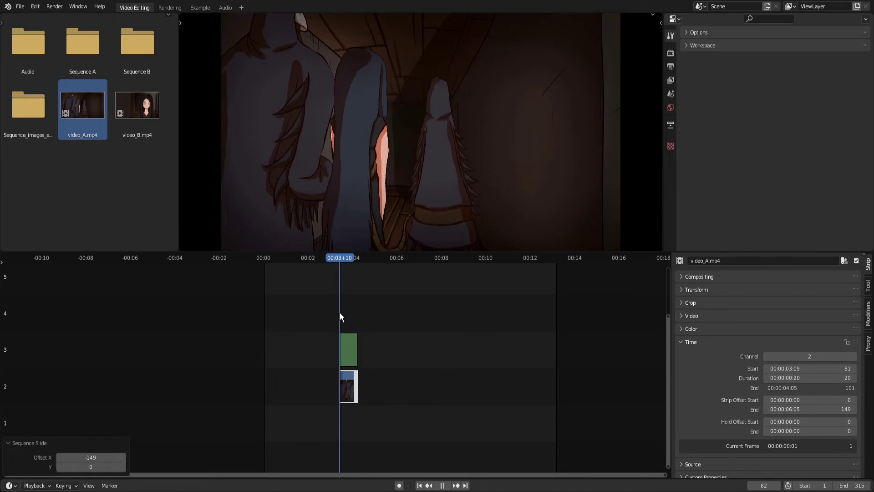
pyautogui.press('space')
pyautogui.press('space')
pyautogui.keyDown('shift'); pyautogui.rightClick(339, 312); pyautogui.keyUp('shift')
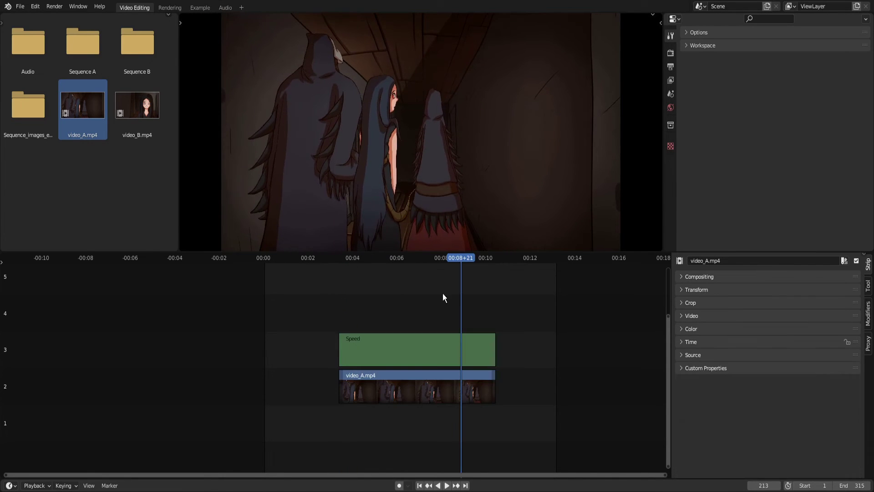
# Set the duration of video_A.mp4 to 169/4 frames and play the strip from its start
pyautogui.click(414, 381)
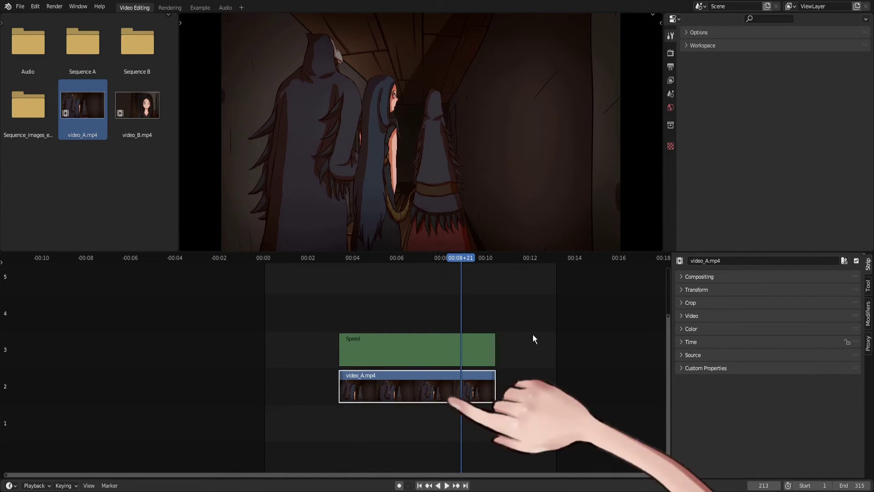
pyautogui.click(691, 341)
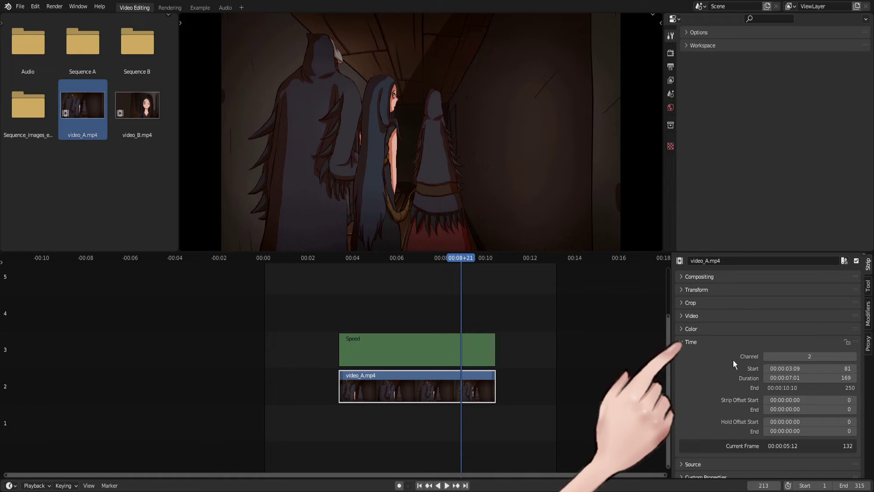
pyautogui.moveTo(801, 377); pyautogui.dragTo(844, 381)
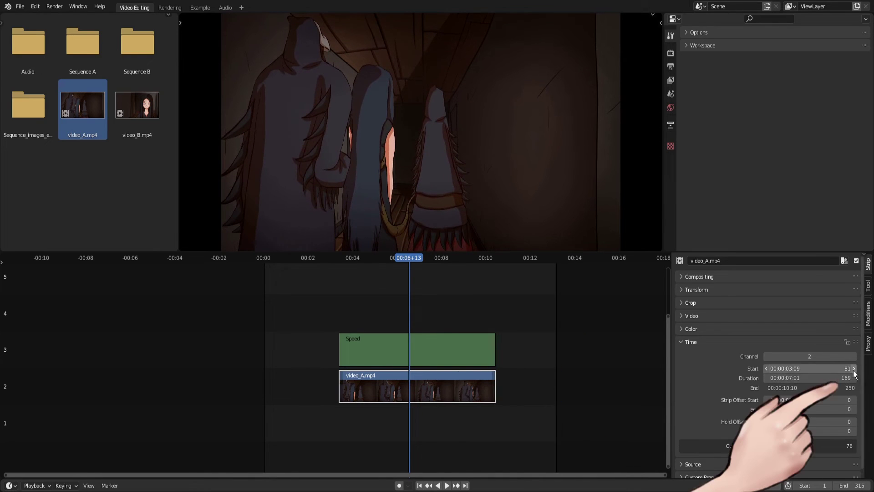
pyautogui.click(827, 379)
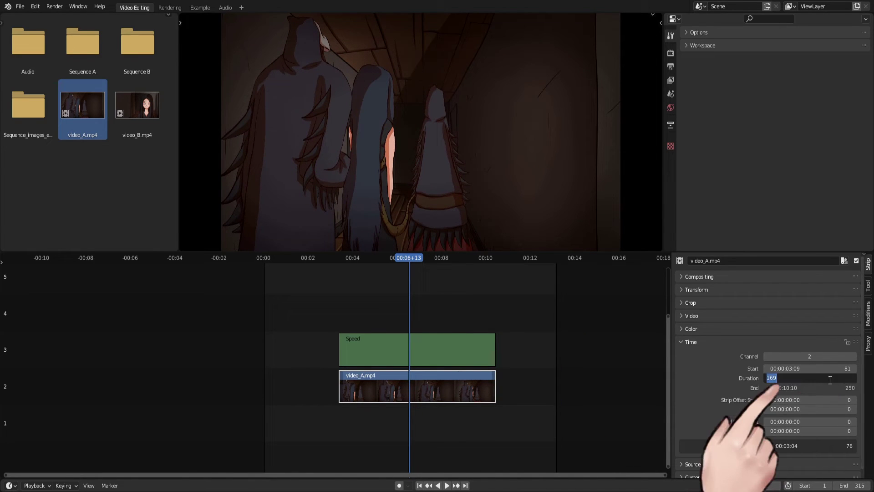
pyautogui.click(827, 380)
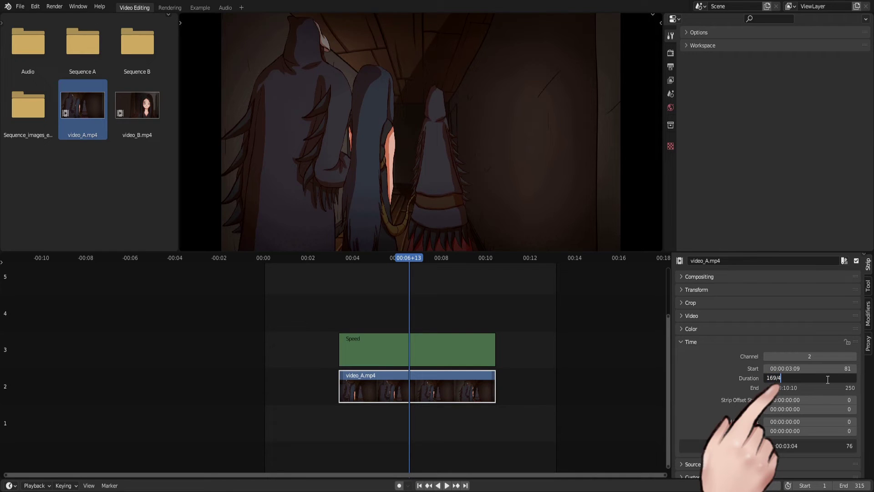
pyautogui.press('Return')
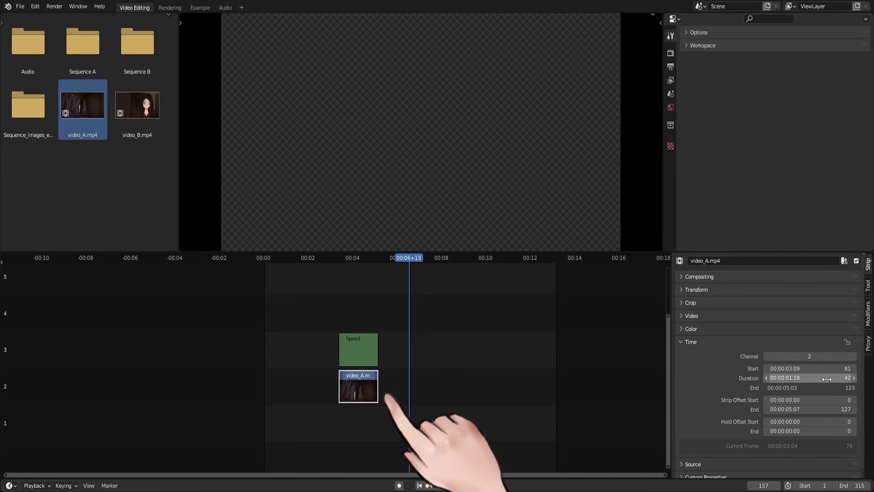
pyautogui.click(340, 320)
pyautogui.press('space')
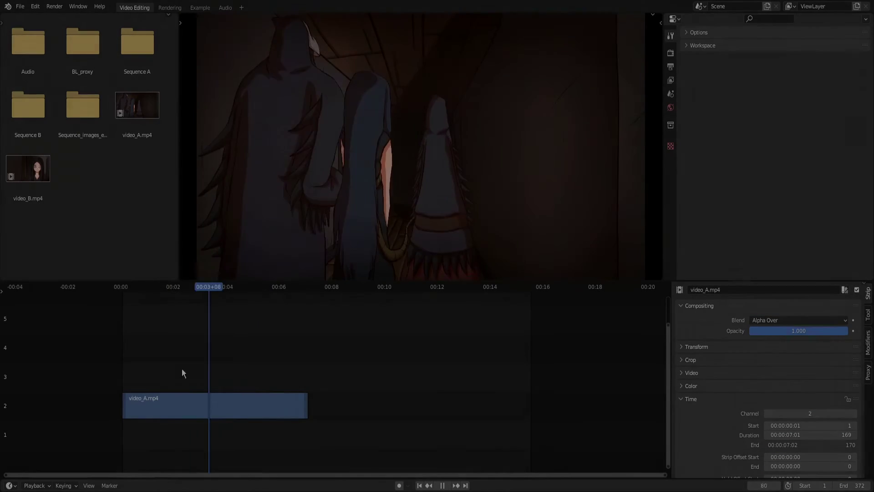
# Add a Fade In to the video_A.mp4 strip and play back its beginning
pyautogui.moveTo(181, 368); pyautogui.dragTo(127, 372)
pyautogui.click(157, 403)
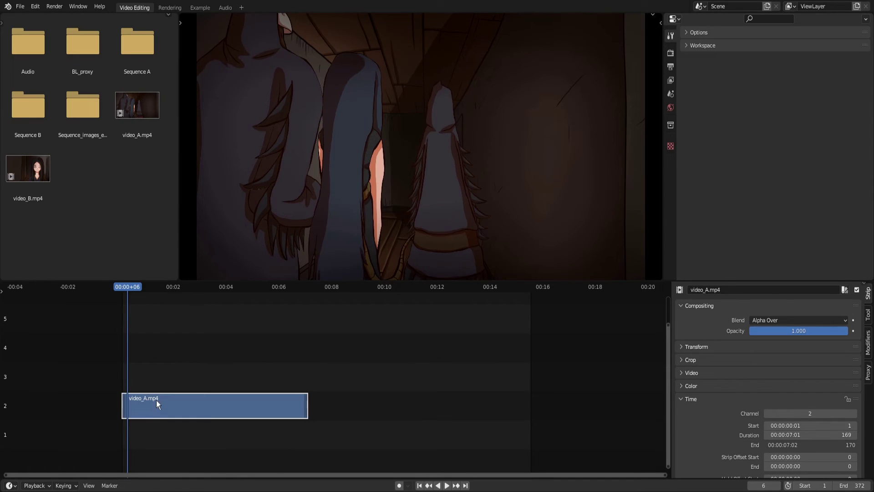
pyautogui.hotkey('shift', 'a')
pyautogui.moveTo(157, 360)
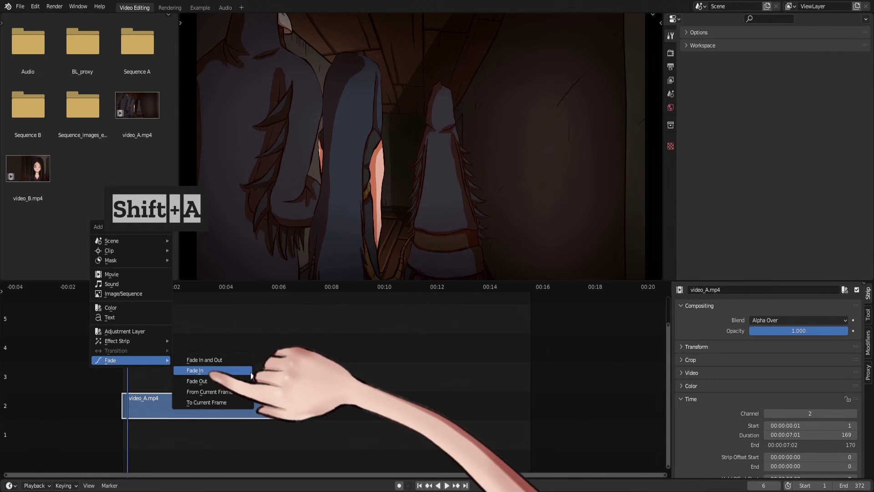
pyautogui.click(228, 370)
pyautogui.press('space')
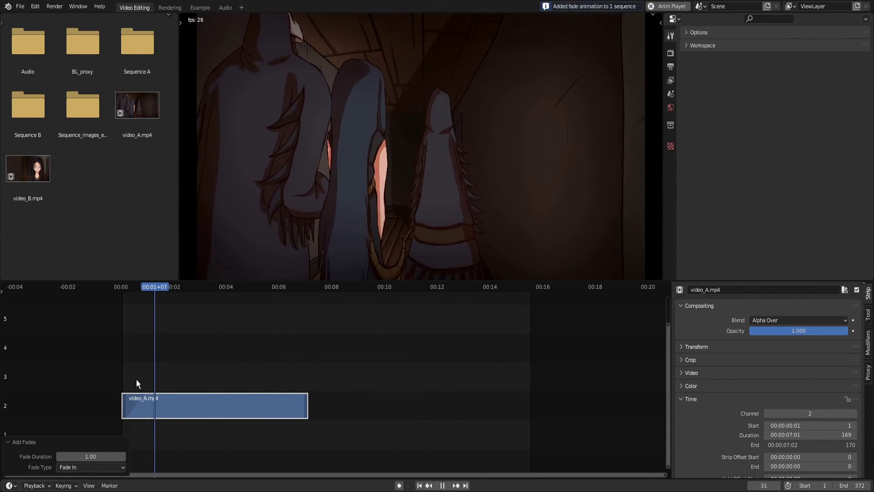
pyautogui.hotkey('shift', 'Left')
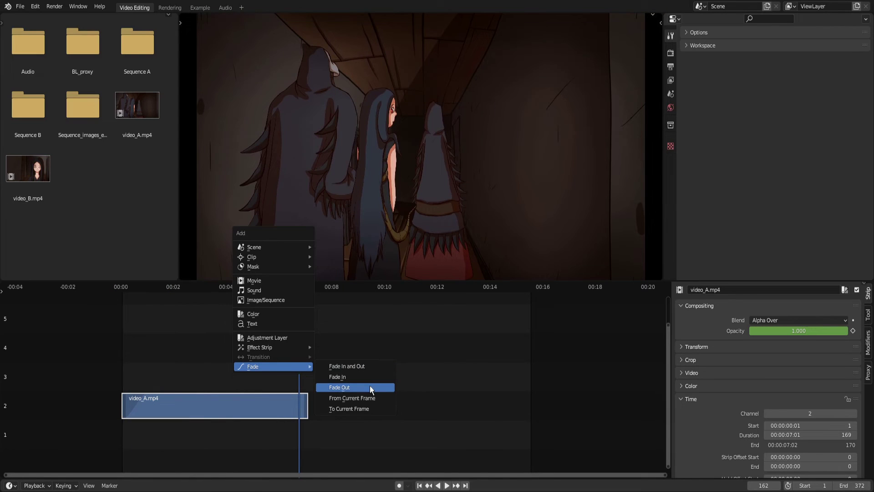
# Add a Fade Out to the video_A.mp4 strip and play back its ending
pyautogui.click(371, 387)
pyautogui.click(282, 381)
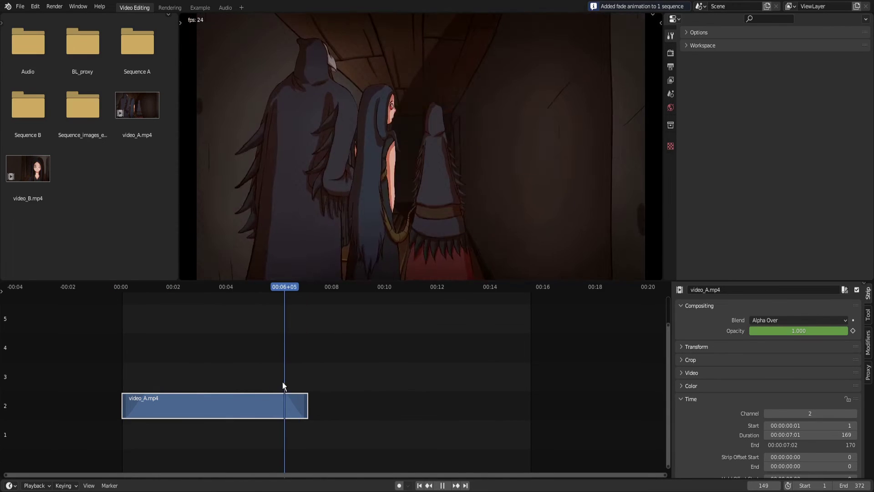
pyautogui.press('space')
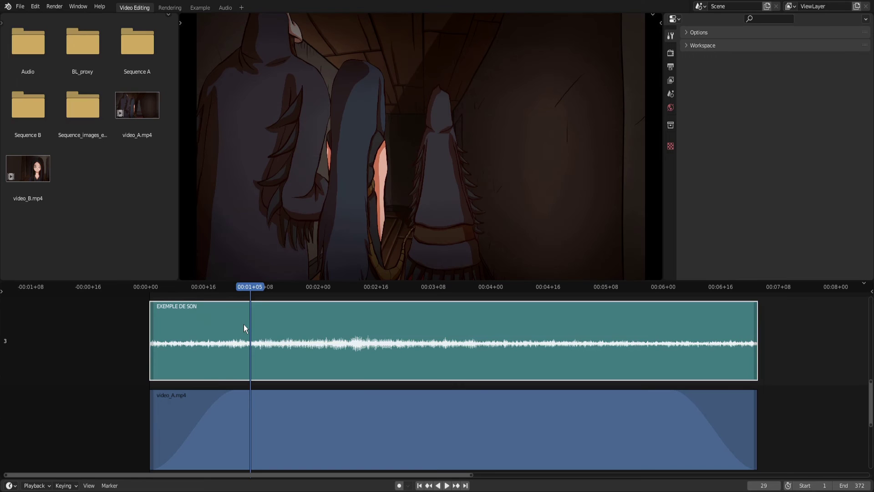
# Add a Fade In and a Fade Out to the EXEMPLE DE SON sound strip
pyautogui.hotkey('shift', 'a')
pyautogui.moveTo(244, 324)
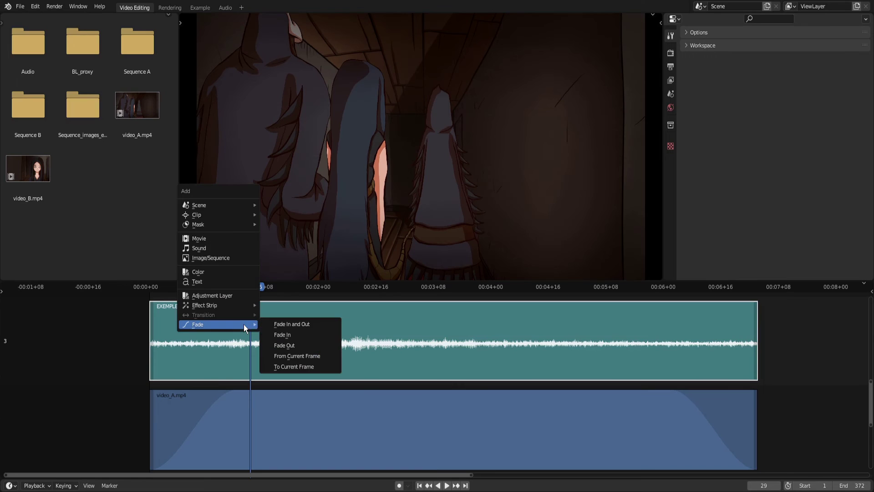
pyautogui.click(299, 335)
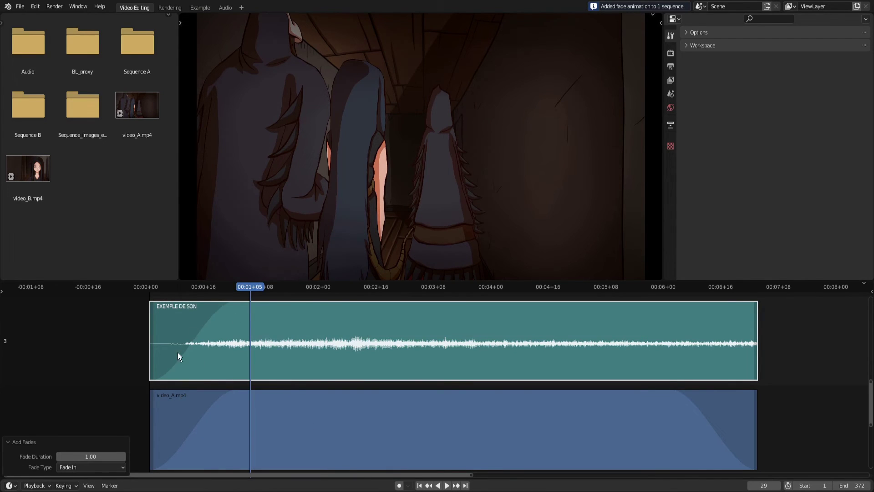
pyautogui.moveTo(638, 335); pyautogui.dragTo(678, 337)
pyautogui.hotkey('shift', 'a')
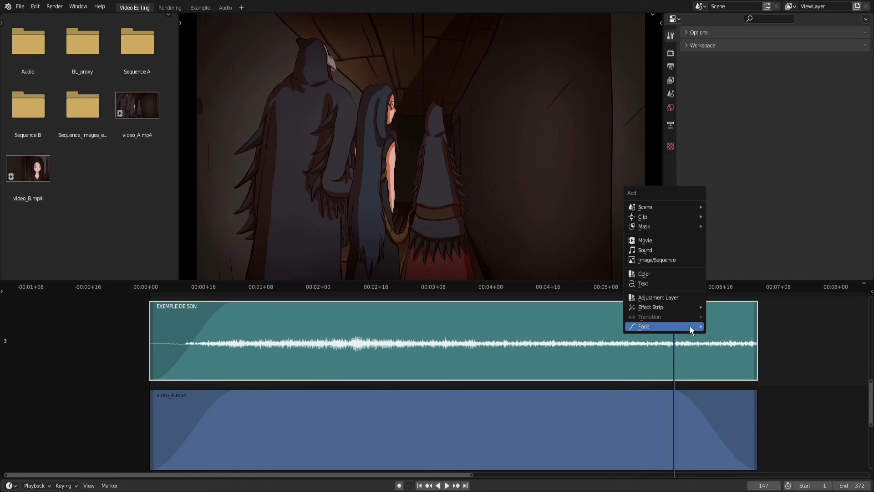
pyautogui.moveTo(701, 330)
pyautogui.click(730, 347)
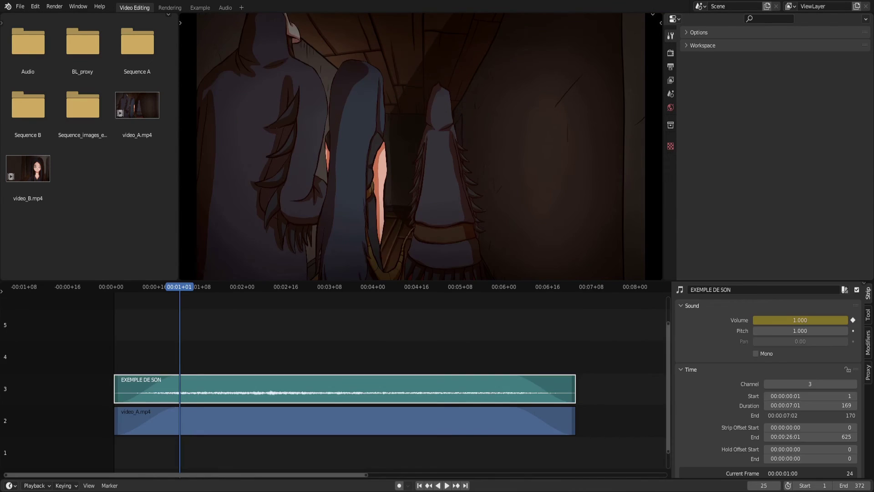
# Examine the animated volume of the EXEMPLE DE SON strip and the animated opacity of video_A.mp4
pyautogui.hotkey('shift', 'a')
pyautogui.moveTo(184, 382)
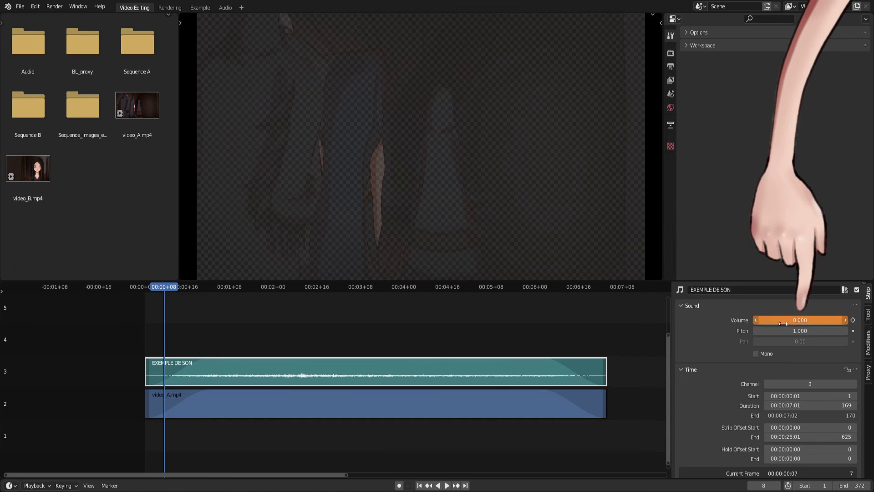
pyautogui.click(201, 404)
pyautogui.moveTo(769, 331); pyautogui.dragTo(810, 331)
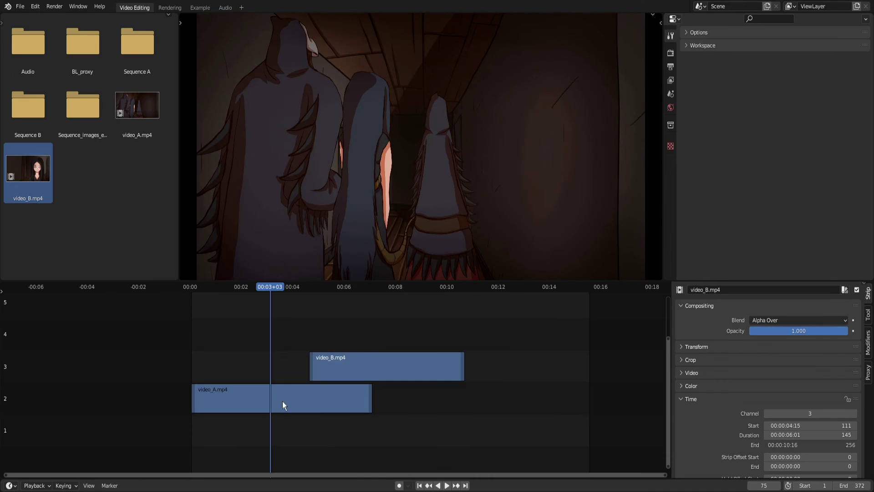
# Try adding a Gamma Cross transition between the overlapping video_A.mp4 and video_B.mp4 strips
pyautogui.click(286, 400)
pyautogui.keyDown('shift'); pyautogui.click(363, 360); pyautogui.keyUp('shift')
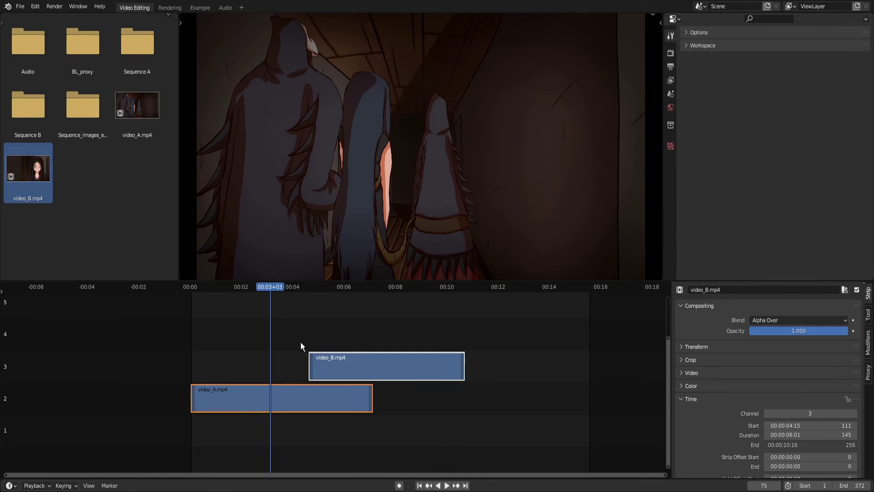
pyautogui.moveTo(293, 335); pyautogui.dragTo(343, 337)
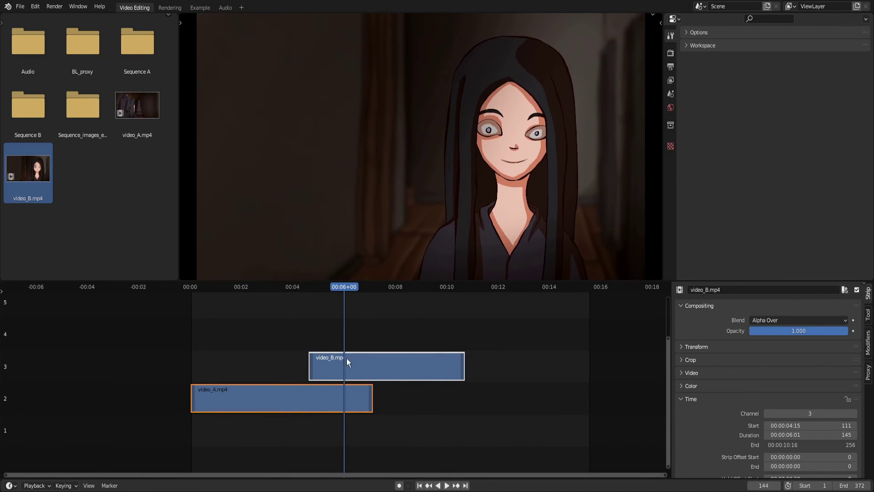
pyautogui.hotkey('shift', 'a')
pyautogui.moveTo(337, 348)
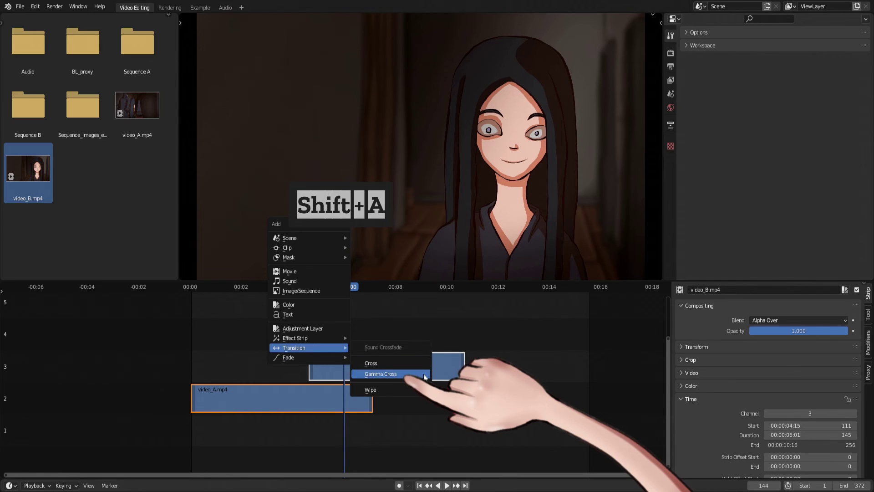
pyautogui.click(424, 377)
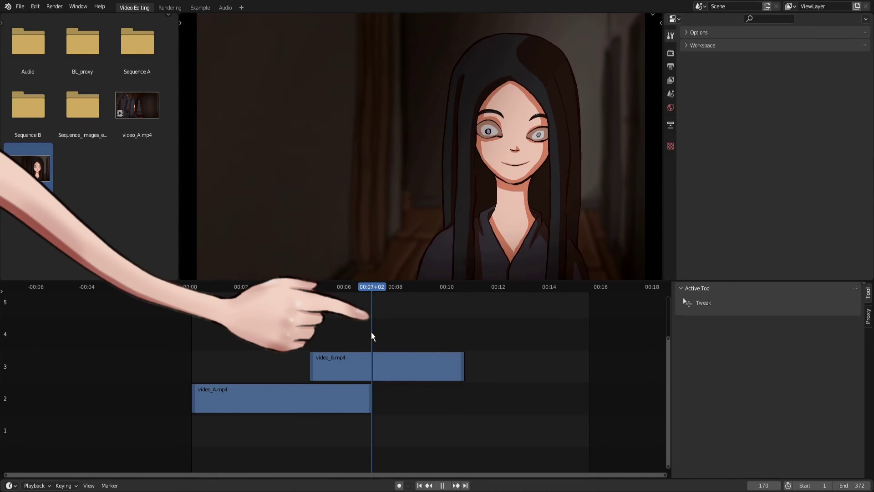
# Set the current frame to 158 and move video_B.mp4 on channel 3 so that it starts there
pyautogui.click(323, 412)
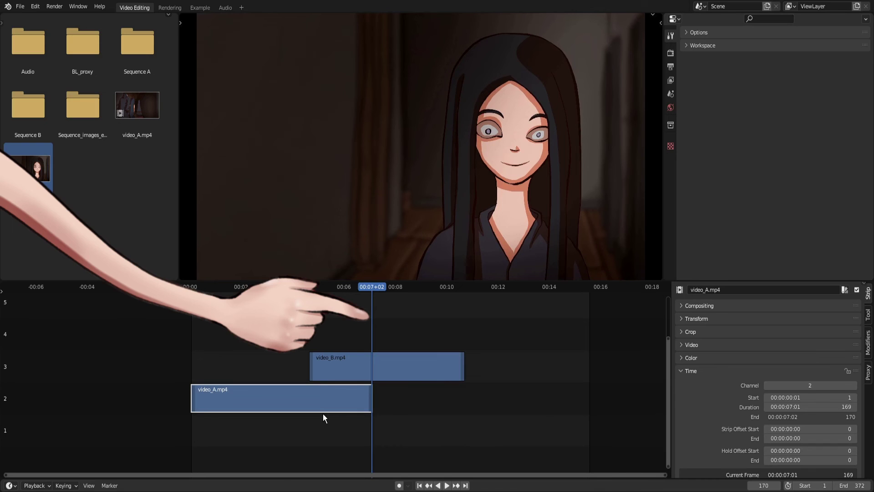
pyautogui.click(766, 485)
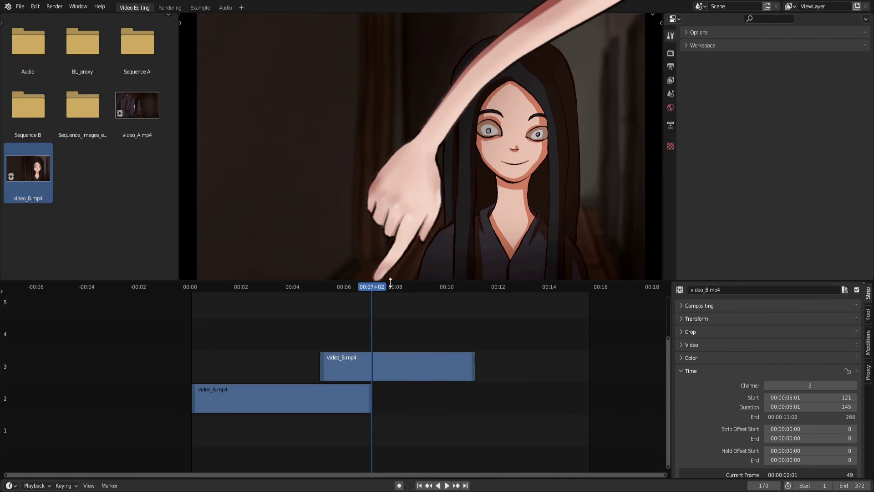
pyautogui.hotkey('ctrl', 't')
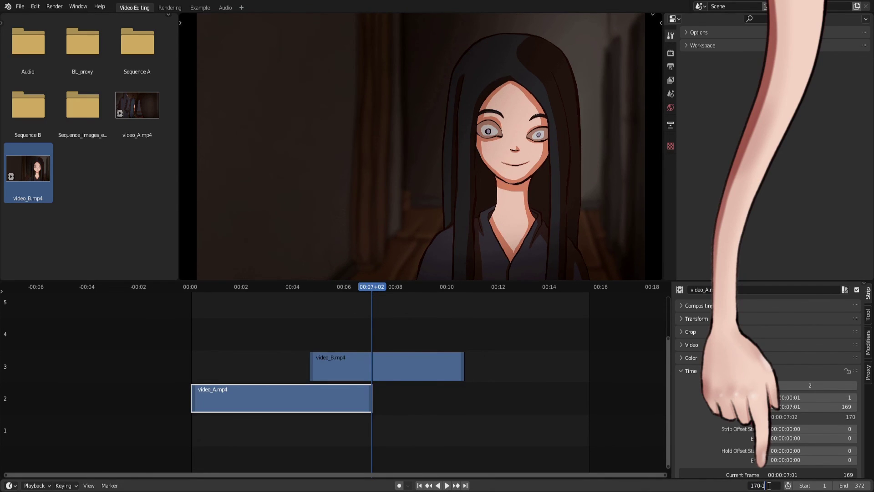
pyautogui.press('Return')
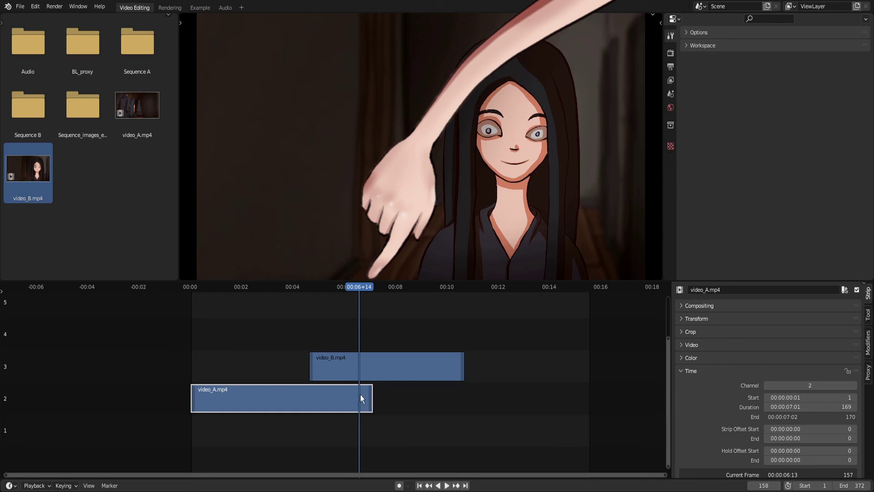
pyautogui.moveTo(367, 364); pyautogui.dragTo(414, 369)
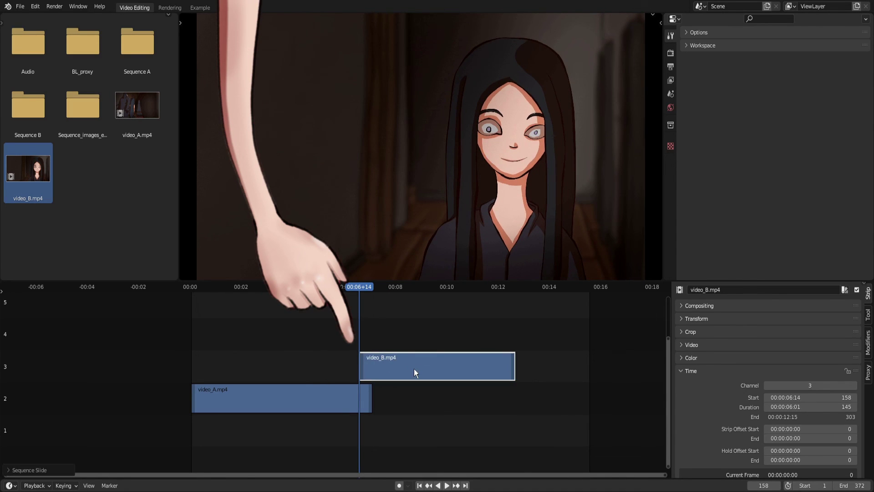
# Add a Gamma Cross transition from video_A.mp4 to video_B.mp4 and play back the overlap
pyautogui.click(337, 397)
pyautogui.keyDown('shift'); pyautogui.click(381, 361); pyautogui.keyUp('shift')
pyautogui.hotkey('shift', 'a')
pyautogui.moveTo(380, 361)
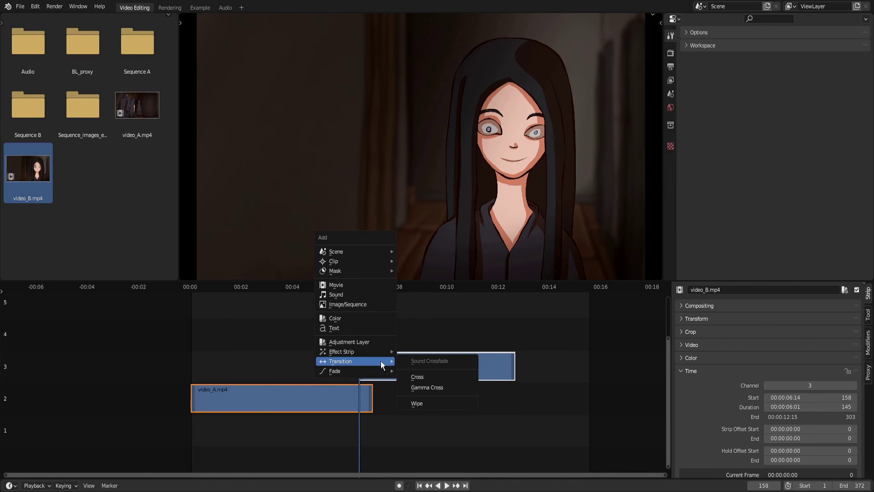
pyautogui.click(456, 386)
pyautogui.hotkey('shift', 'ctrl', 'space')
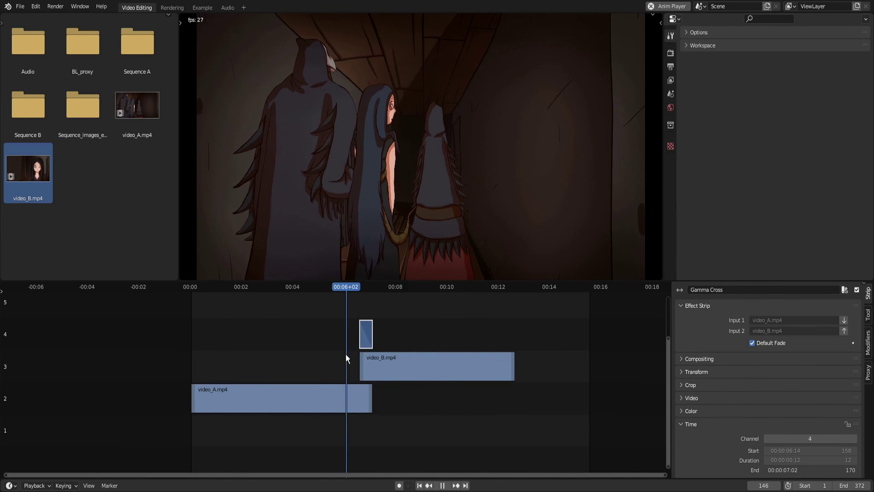
pyautogui.keyDown('shift'); pyautogui.rightClick(339, 354); pyautogui.keyUp('shift')
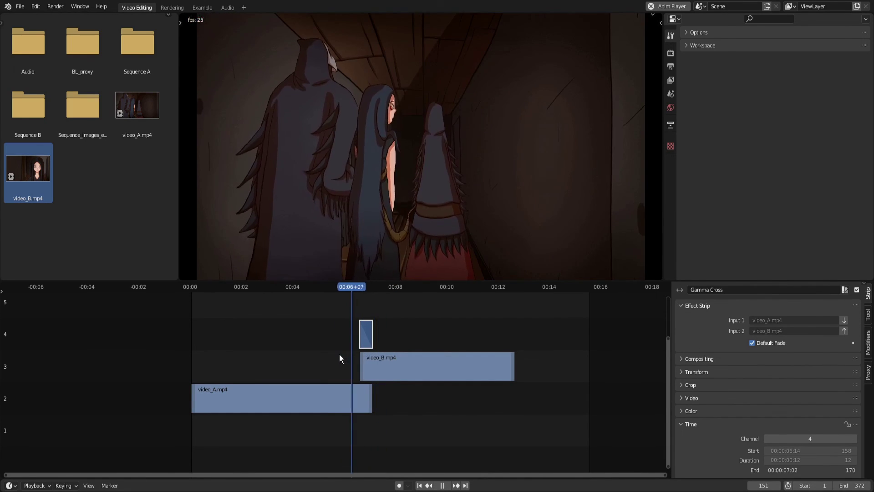
pyautogui.keyDown('shift'); pyautogui.rightClick(339, 353); pyautogui.keyUp('shift')
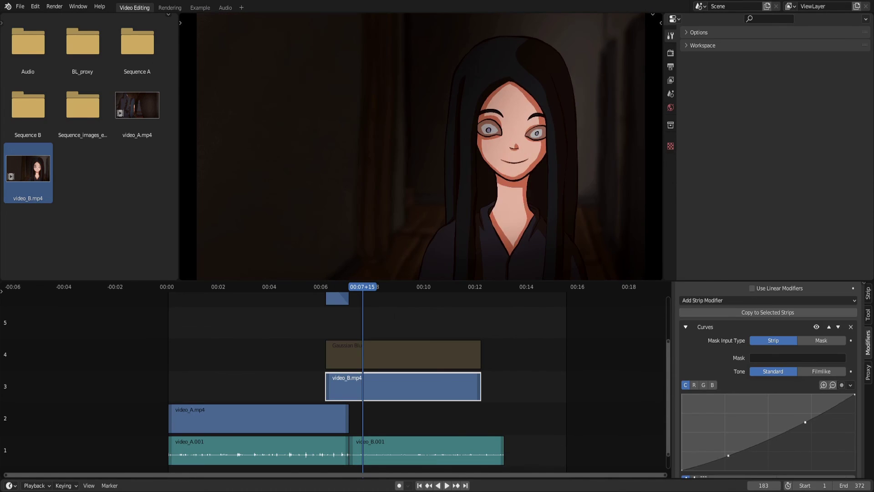
# Lower the shadow point of the Curves modifier on video_B.mp4 and scrub through the strip's Gaussian Blur
pyautogui.moveTo(755, 437); pyautogui.dragTo(725, 454)
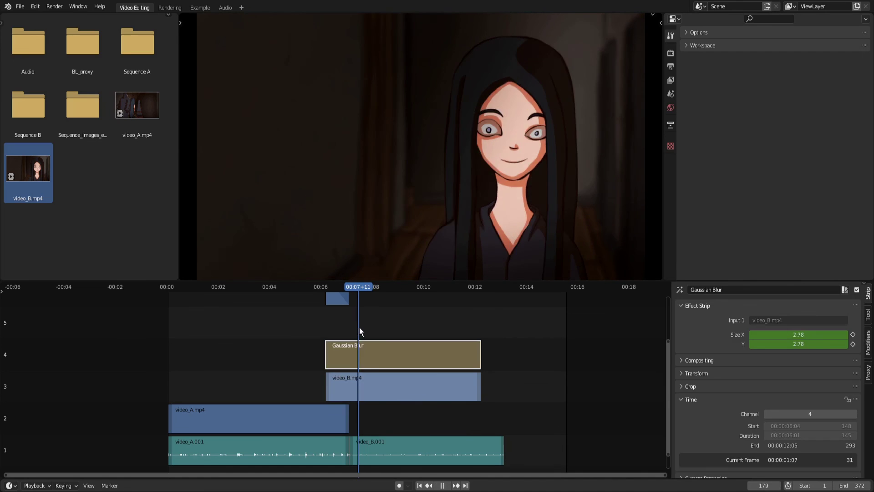
pyautogui.moveTo(359, 328)
pyautogui.mouseDown()
pyautogui.moveTo(381, 318)
pyautogui.moveTo(355, 321)
pyautogui.mouseUp()
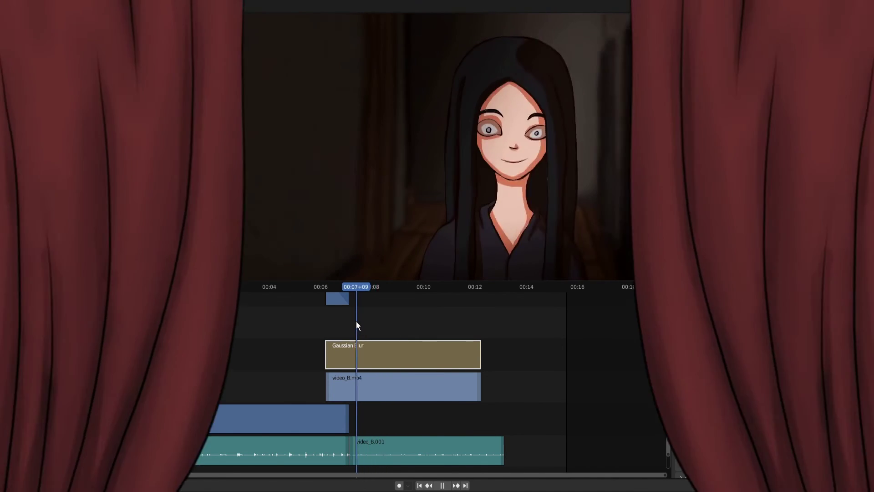